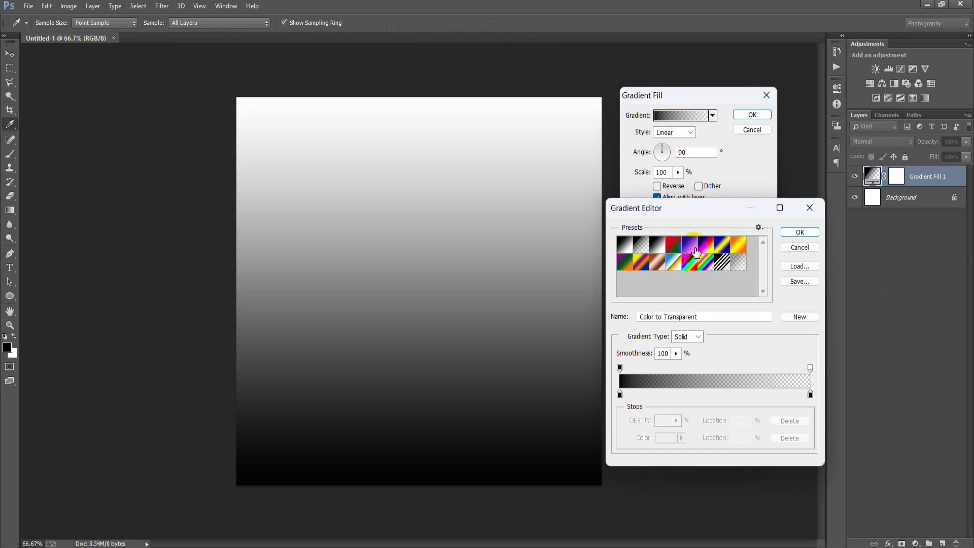
- Use the violet-to-orange gradient preset for the fill and recolour its orange end stop to 2ABD64
left_click(800, 232)
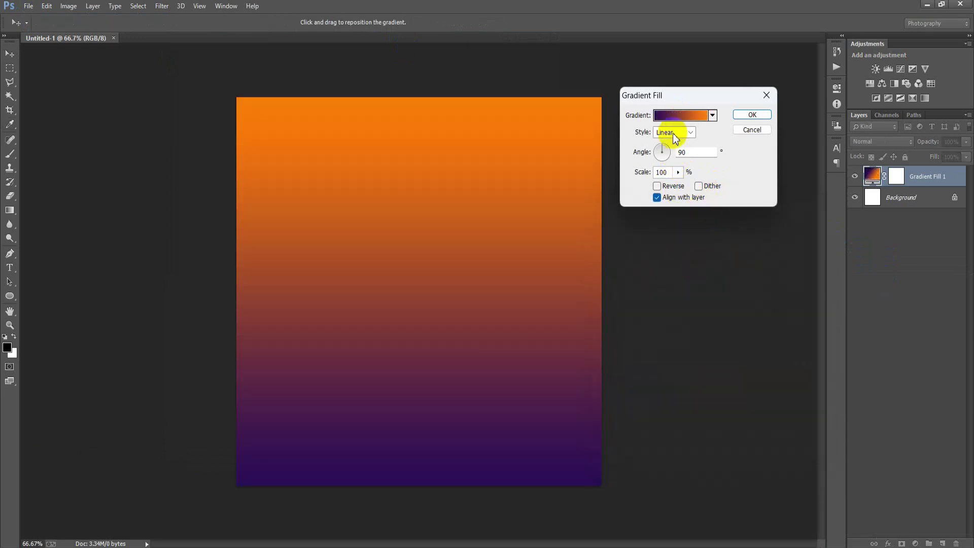
left_click(677, 118)
left_click(811, 394)
left_click(665, 437)
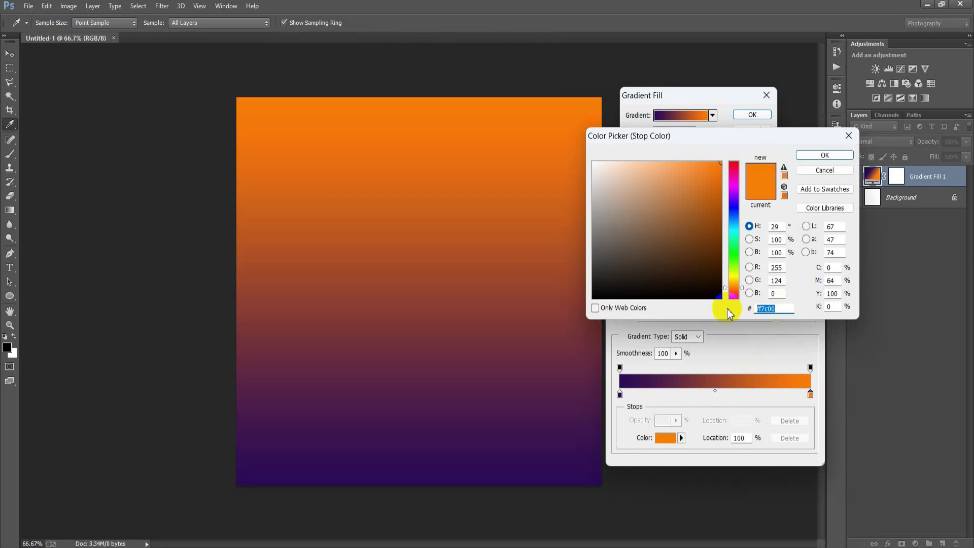
type("2ABD64")
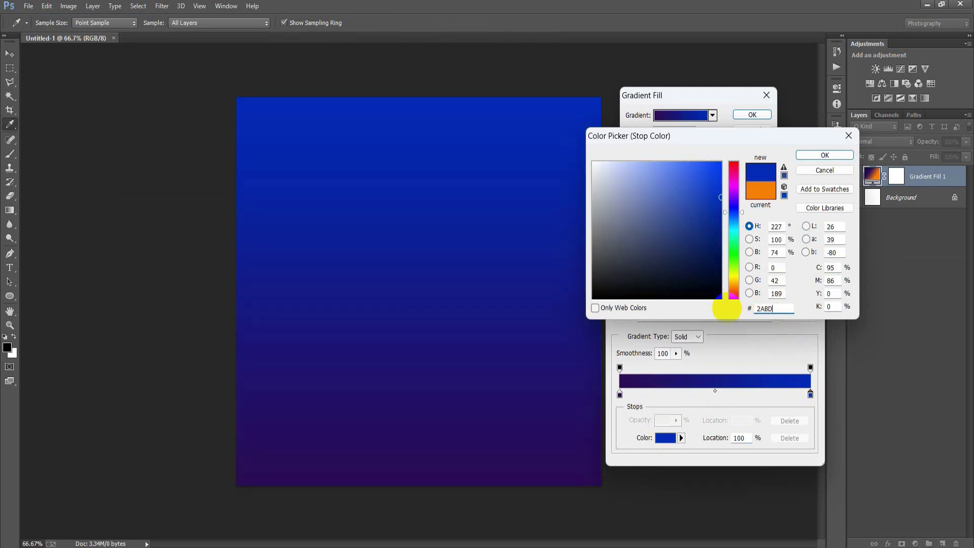
left_click(825, 155)
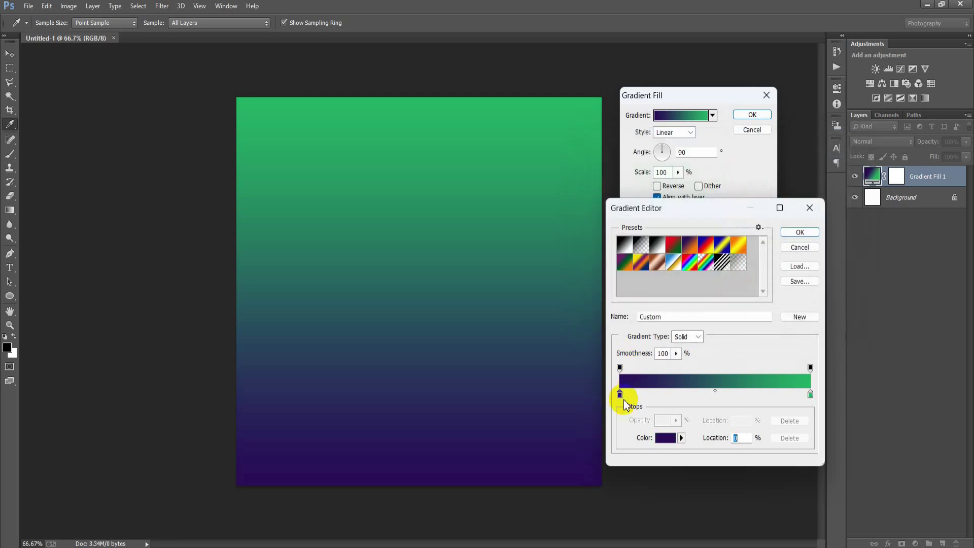
- Set the gradient's dark violet start stop to 021106 and accept the edited gradient
left_click(662, 439)
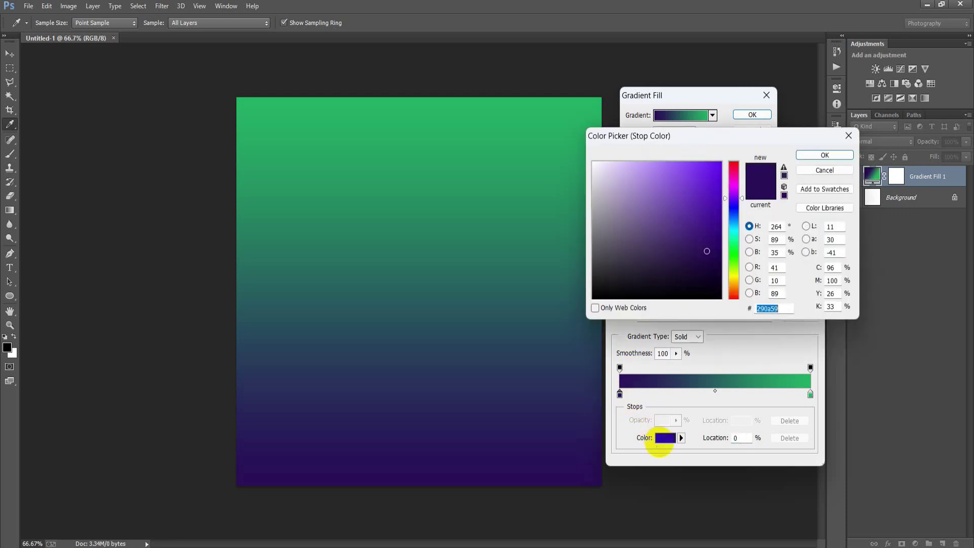
type("021106")
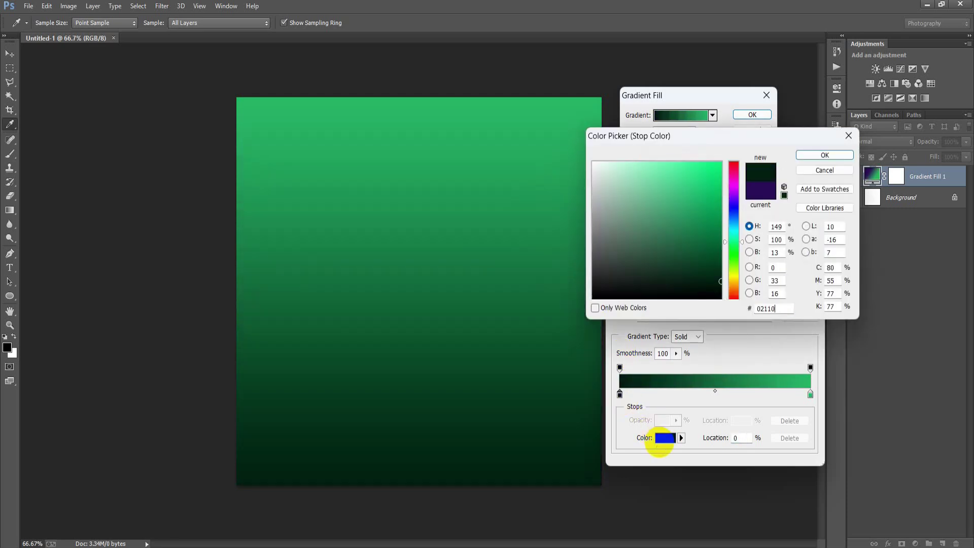
left_click(806, 155)
left_click(798, 229)
- Make the gradient fill radial and reversed with a scale of 150%, and apply it
left_click(675, 132)
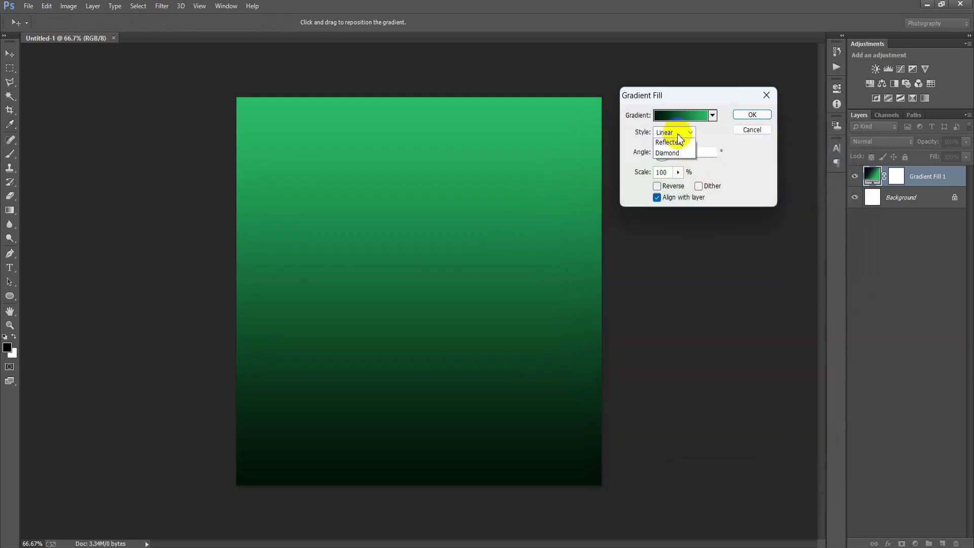
left_click(671, 143)
left_click(658, 187)
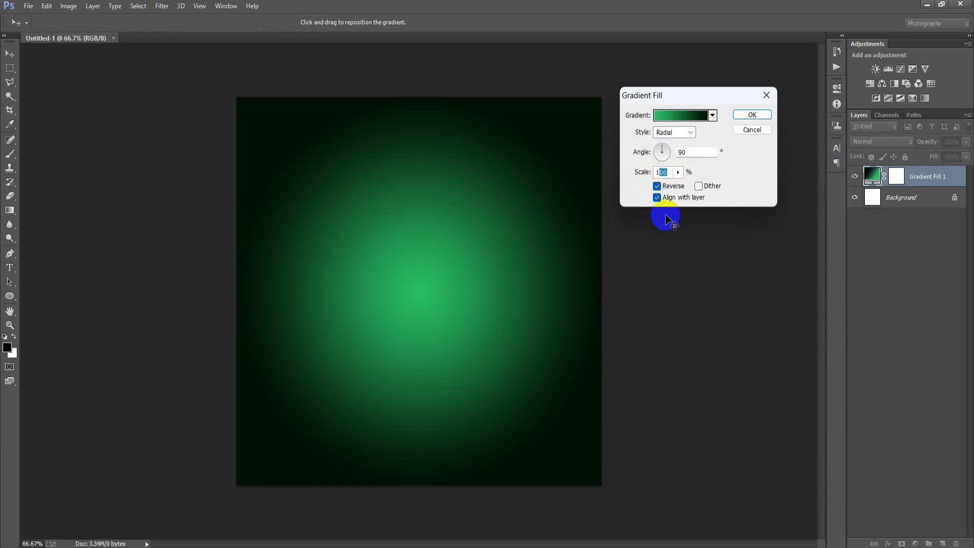
type("150")
left_click(752, 114)
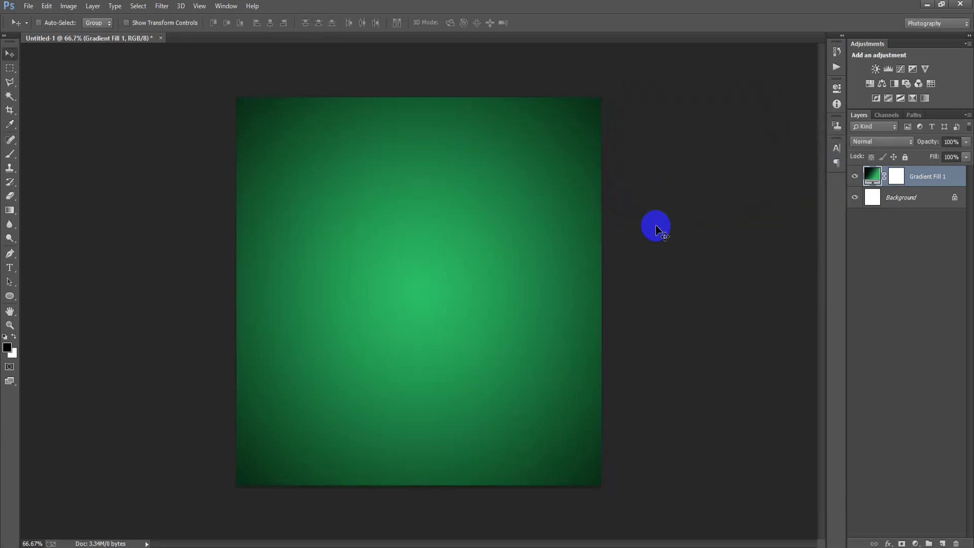
- Put the gradient fill layer into a collapsed group and add an empty layer above it
key("ctrl+g")
left_click(866, 172)
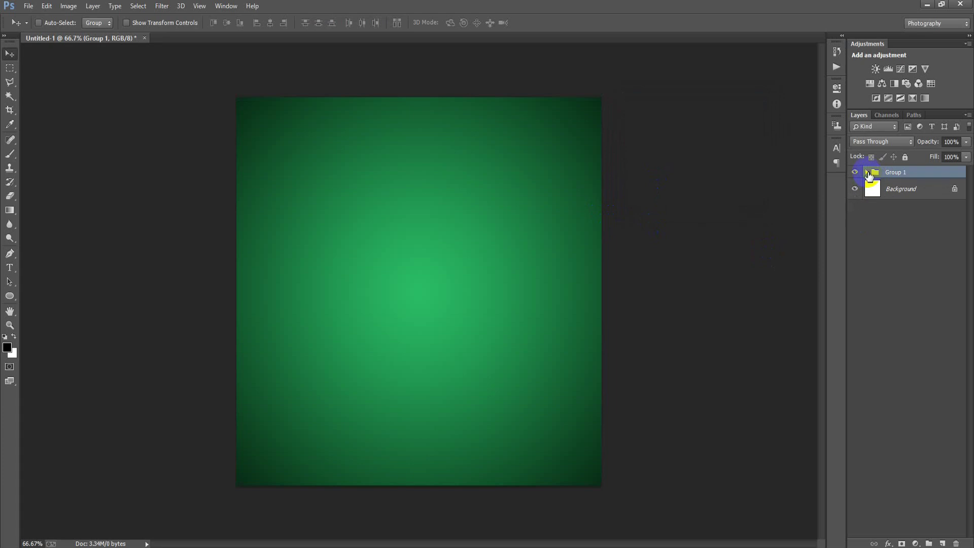
left_click(942, 542)
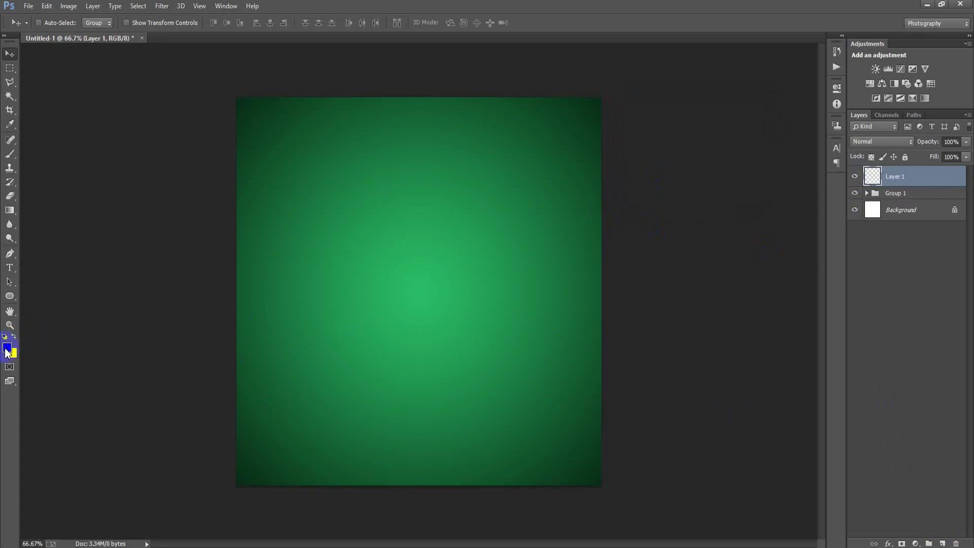
- Set the foreground colour to light green 7CDDA2
key("d")
left_click(7, 349)
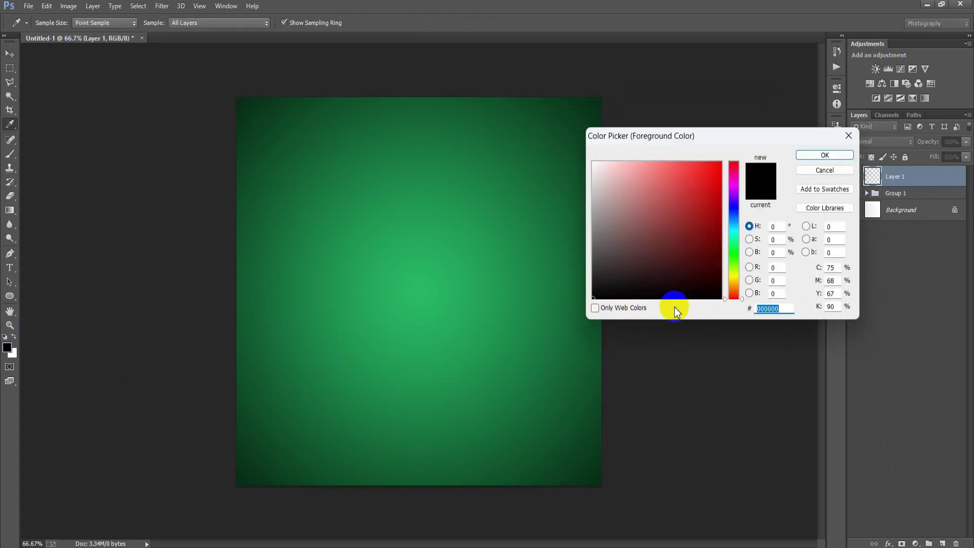
type("7CDD")
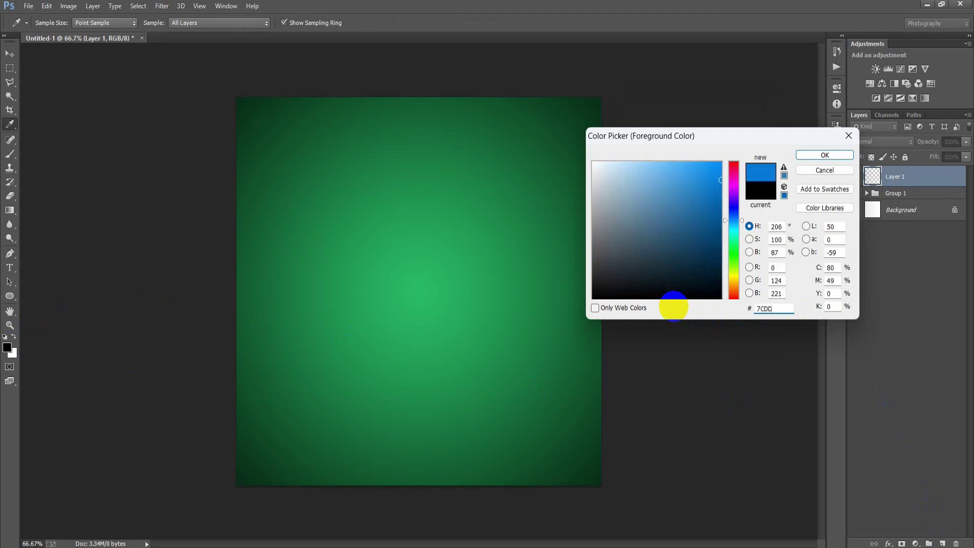
type("A2")
left_click(811, 156)
- Paint a single soft 60 px brush dab near the centre of the canvas on Layer 1
left_click(9, 154)
left_click(35, 153)
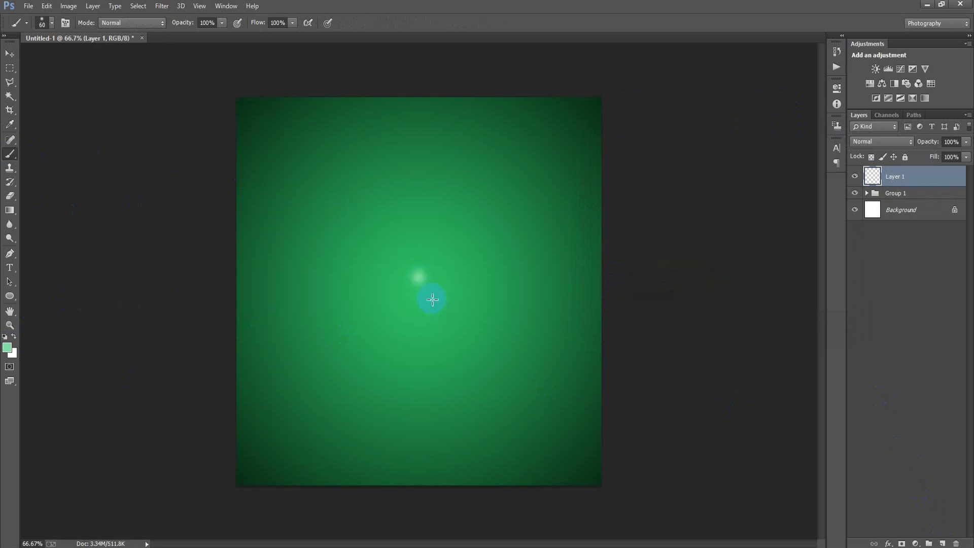
left_click(10, 53)
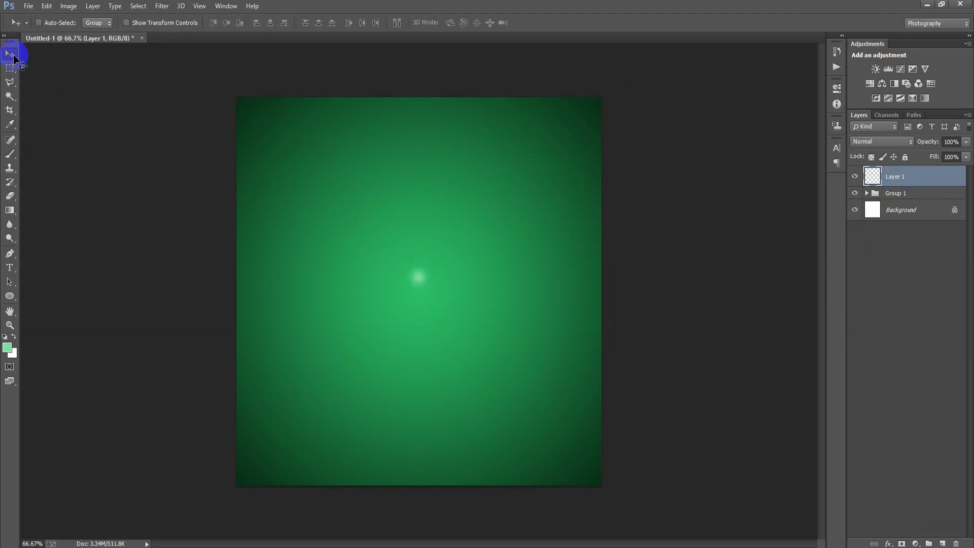
- Scale the light green dab up to about 1603% so the glow extends beyond the canvas on all sides
key("ctrl+t")
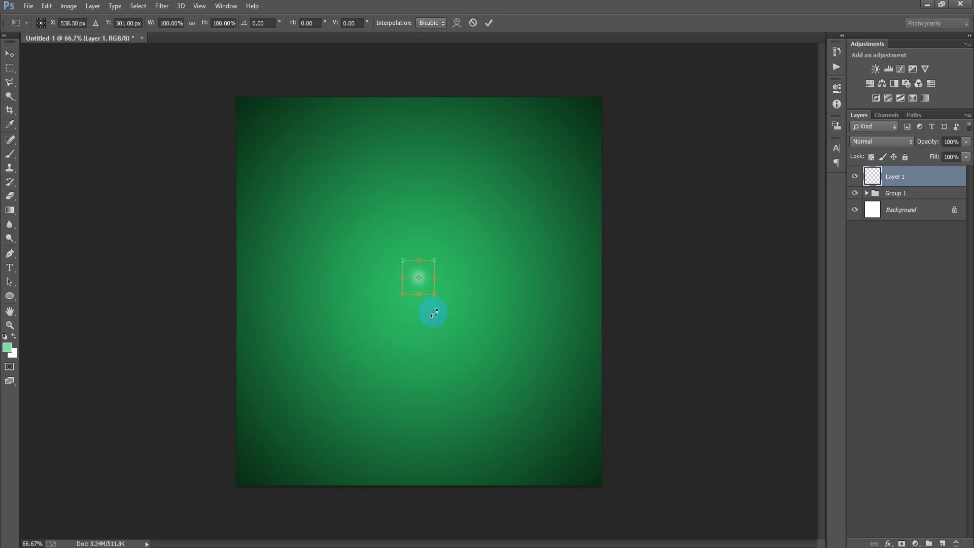
left_click_drag(441, 300, 673, 542)
left_click_drag(467, 323, 458, 305)
key("ctrl+minus")
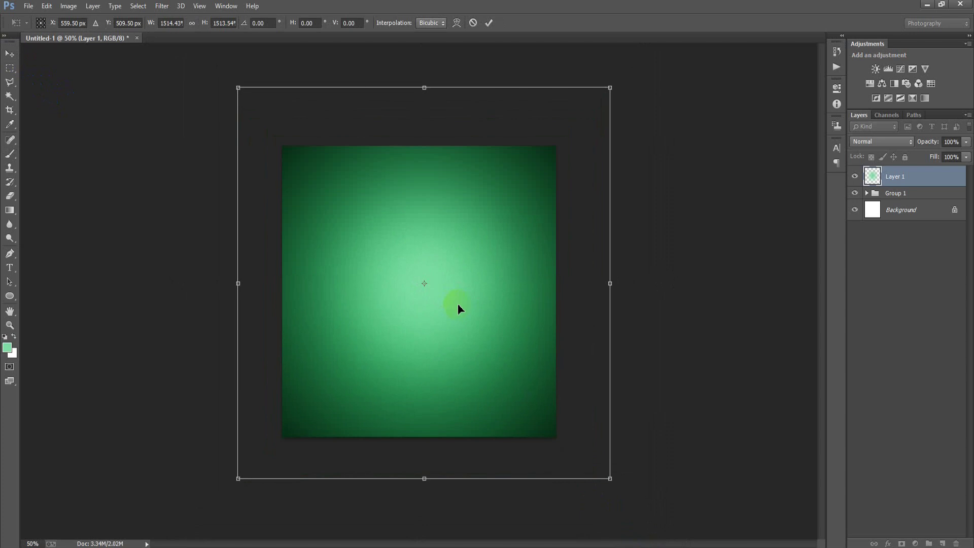
left_click_drag(610, 478, 620, 489)
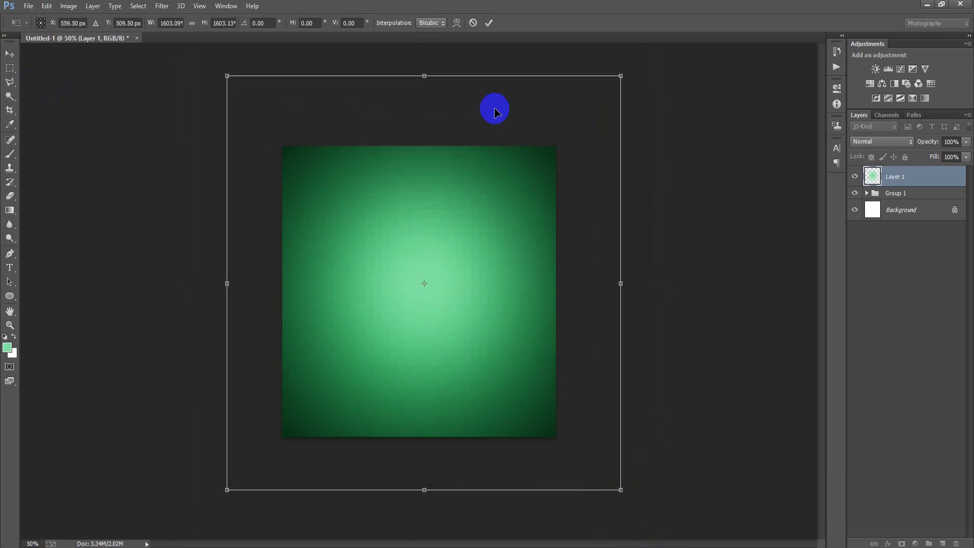
left_click(489, 23)
key("ctrl+plus")
- Set the blend mode of the glow on Layer 1 to Overlay
left_click(893, 209, "ctrl")
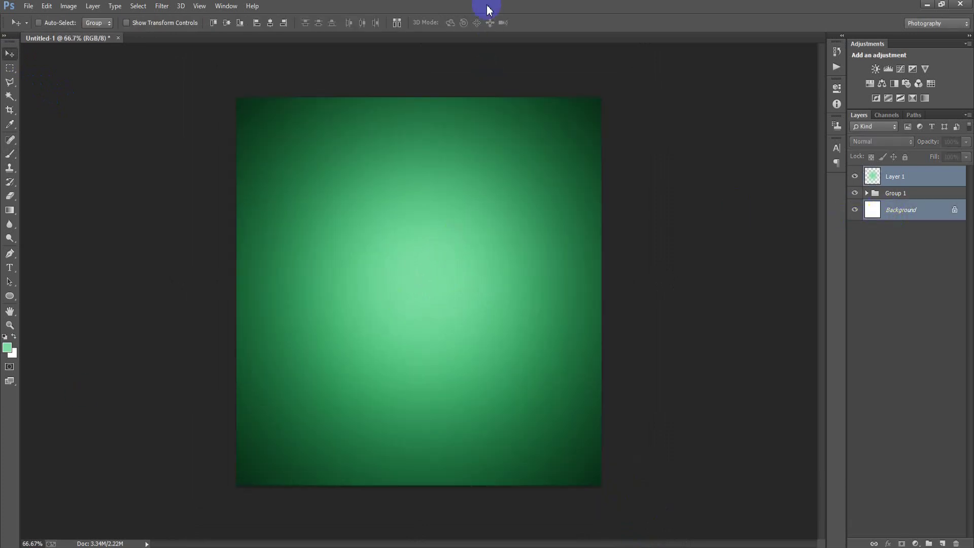
left_click(889, 183)
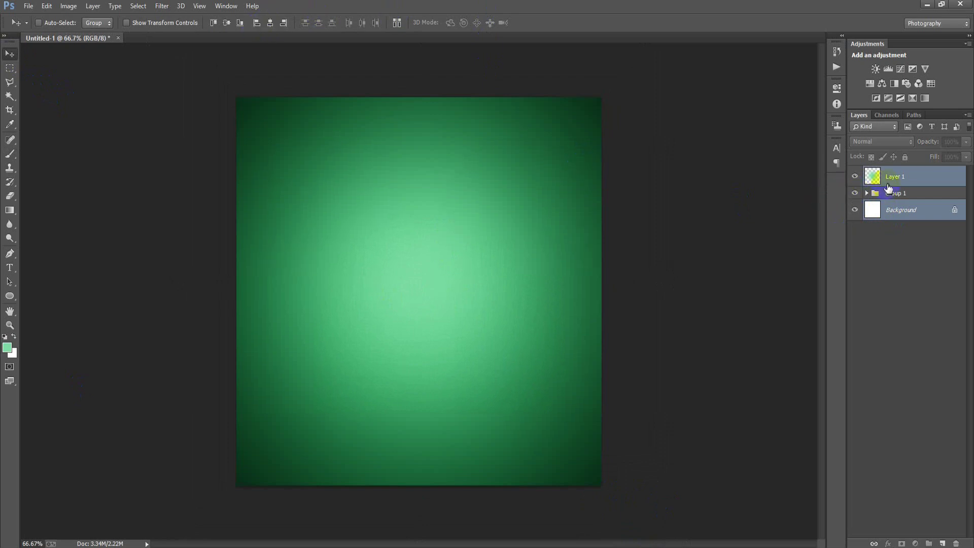
left_click(878, 142)
left_click(862, 315)
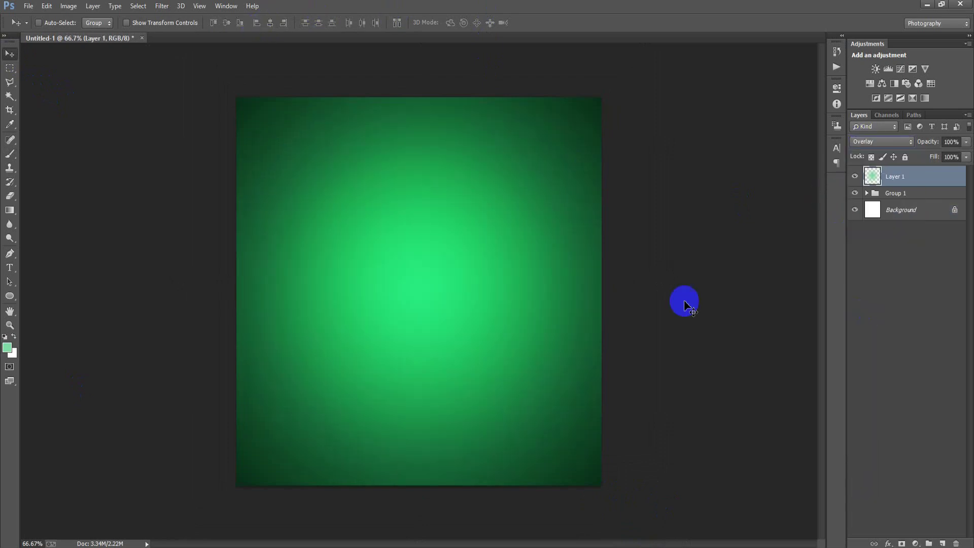
- Put the glow layer into its own collapsed group and restore the default foreground and background colours
key("ctrl+g")
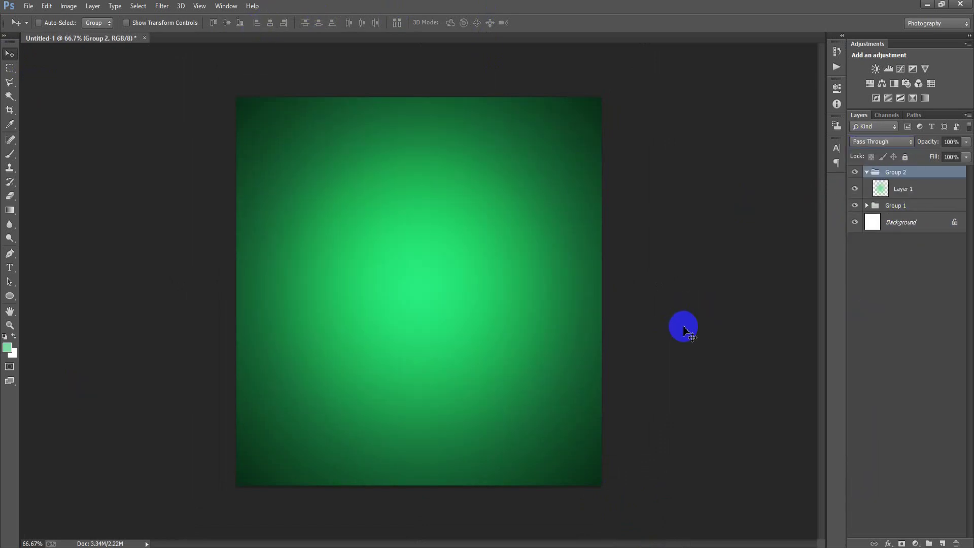
left_click(868, 174)
left_click(4, 336)
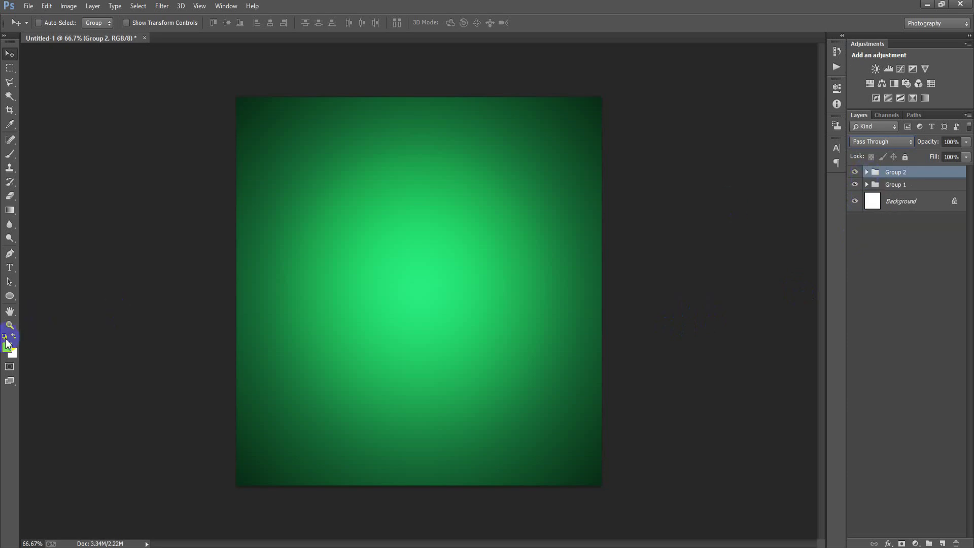
- Place the diced tomatoes can image as a linked file, shrunk at the canvas centre and tilted slightly clockwise
left_click(29, 6)
left_click(77, 212)
double_click(562, 151)
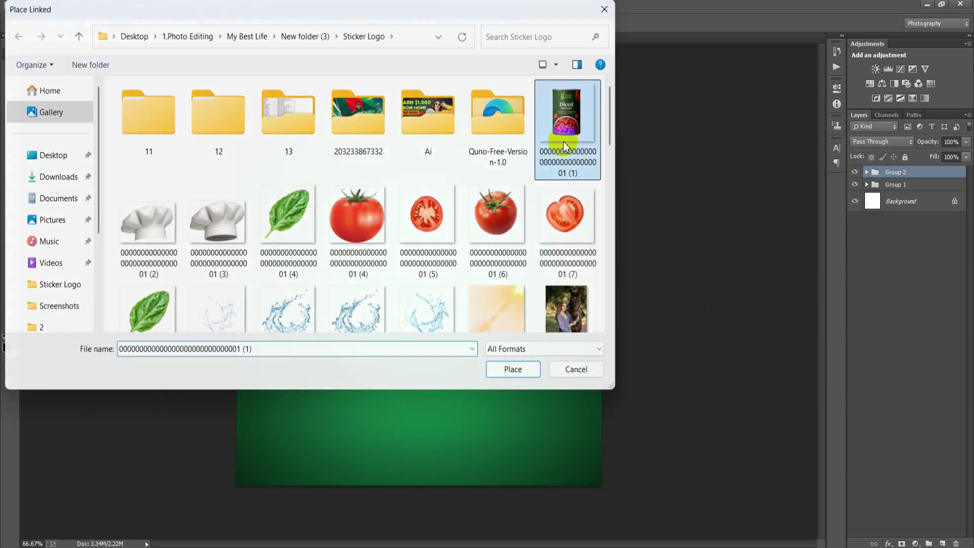
left_click_drag(600, 484, 555, 439)
left_click_drag(570, 449, 562, 443)
left_click_drag(512, 343, 515, 348)
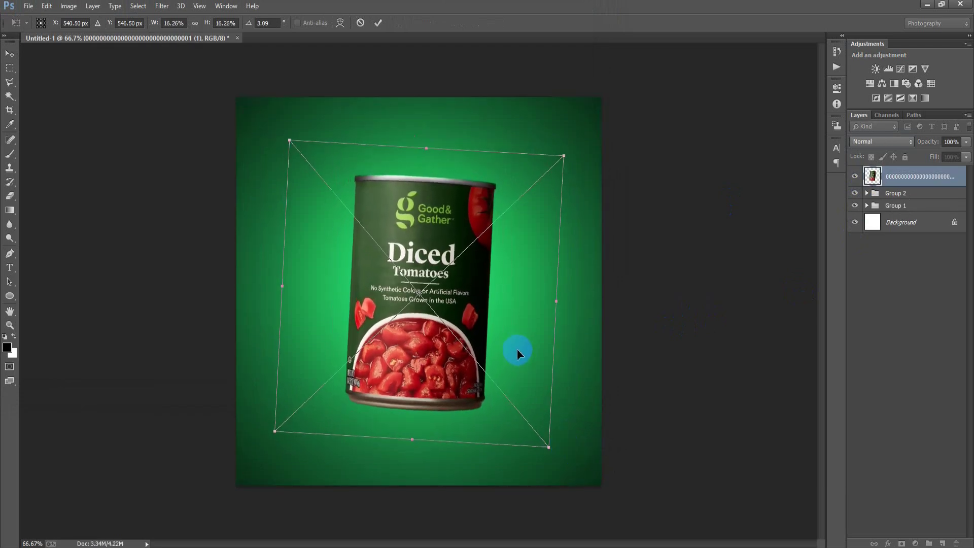
left_click_drag(547, 450, 528, 434)
left_click(379, 23)
- Rasterize the can layer and rotate the can a few degrees further clockwise
right_click(929, 179)
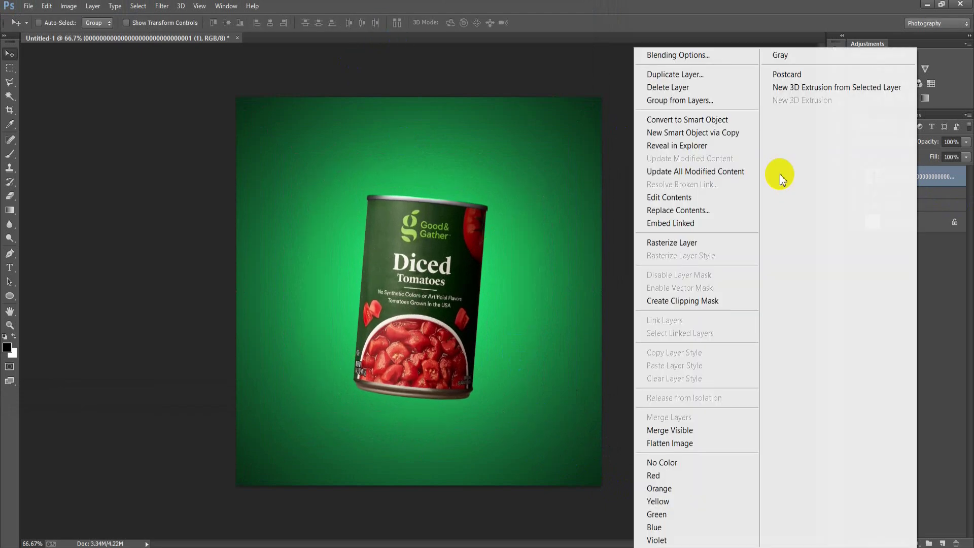
left_click(683, 244)
key("ctrl+t")
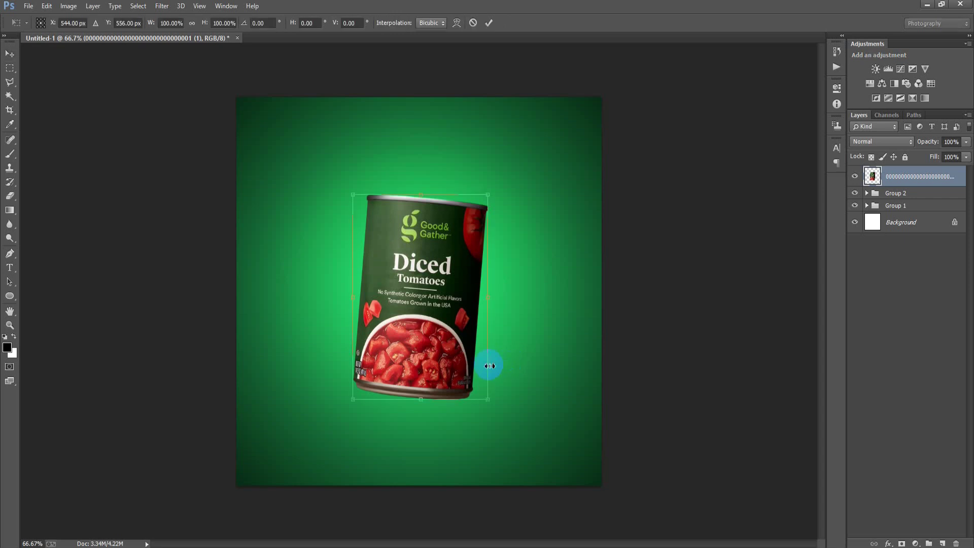
left_click_drag(513, 409, 511, 430)
left_click(489, 23)
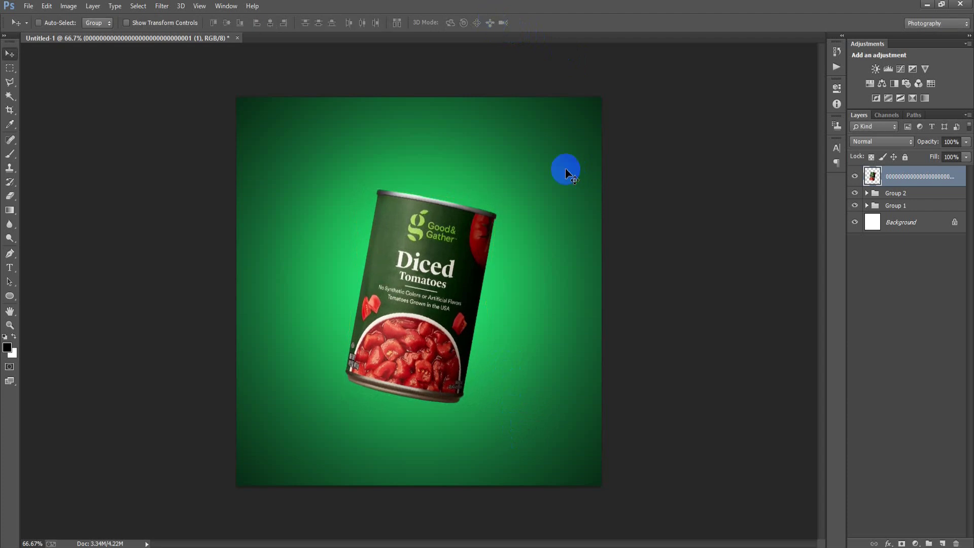
- Add a new layer above the can and fill it with 50% Gray at 100% opacity in Normal mode
left_click(942, 543)
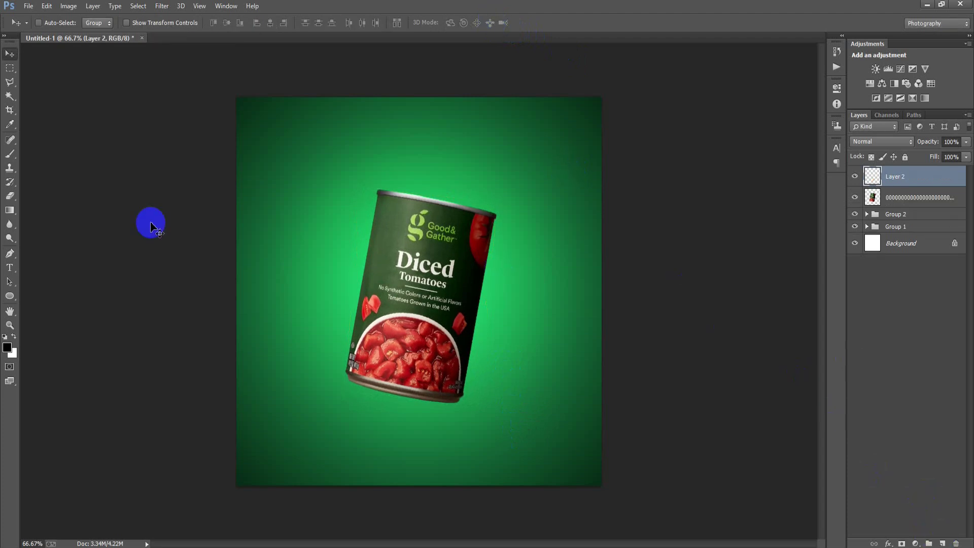
left_click(45, 7)
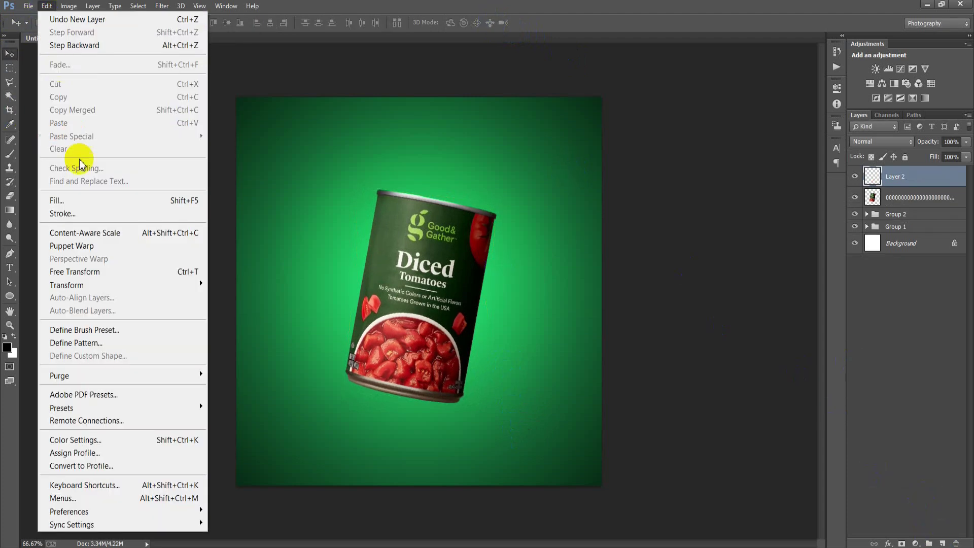
left_click(84, 199)
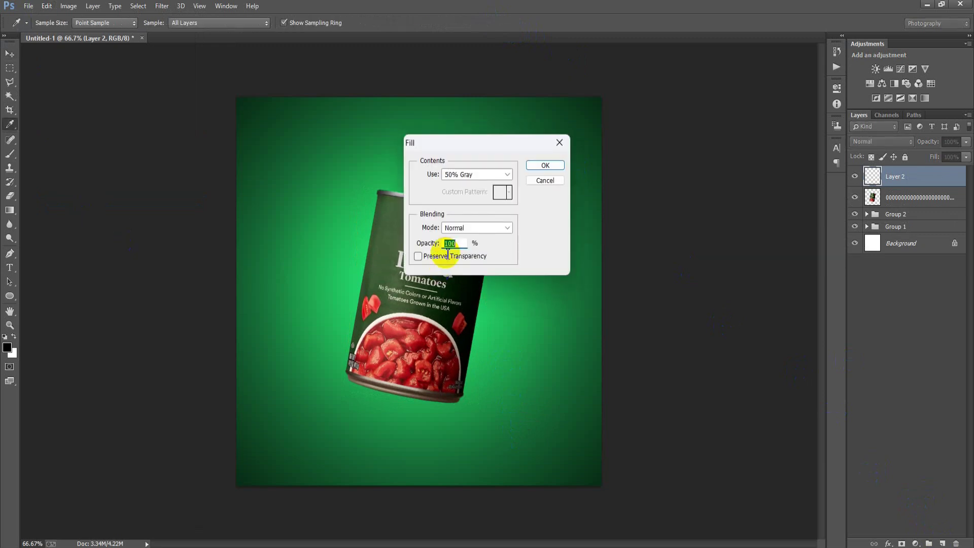
left_click(507, 178)
left_click(495, 280)
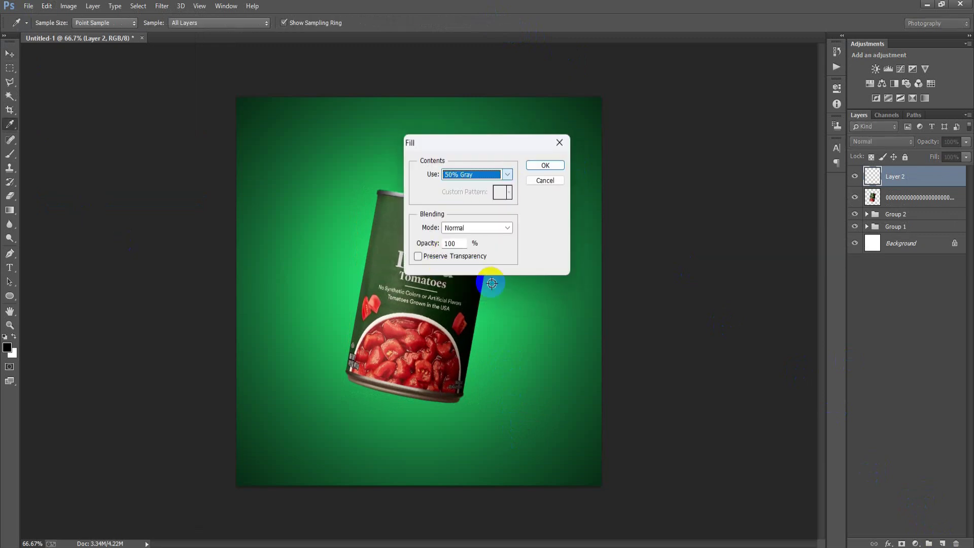
left_click(545, 166)
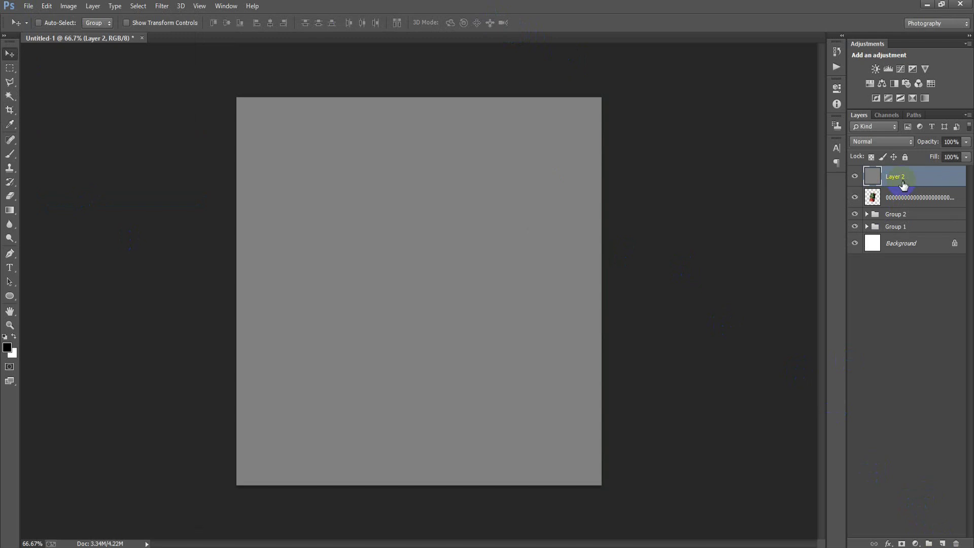
- Clip the gray layer to the can layer and set its blend mode to Overlay
right_click(903, 185)
left_click(709, 234)
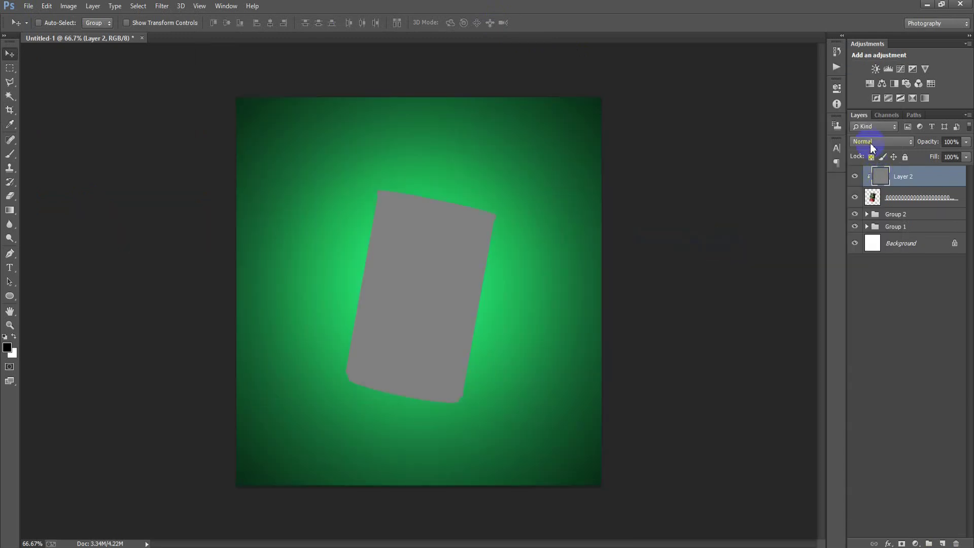
left_click(872, 144)
left_click(870, 313)
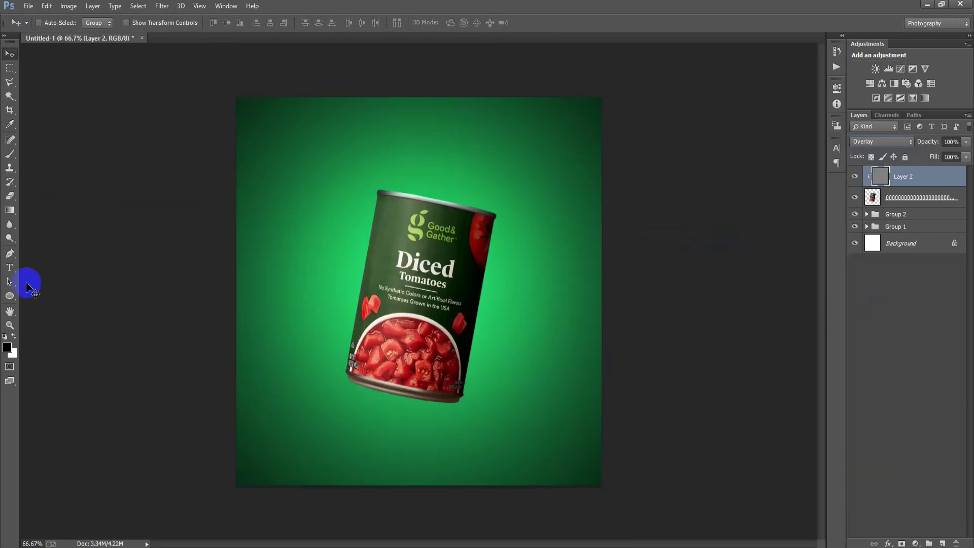
- Lighten the can's left edge on the gray Overlay layer with the Dodge tool, Midtones range, 34% exposure
left_click(9, 238)
left_click(45, 229)
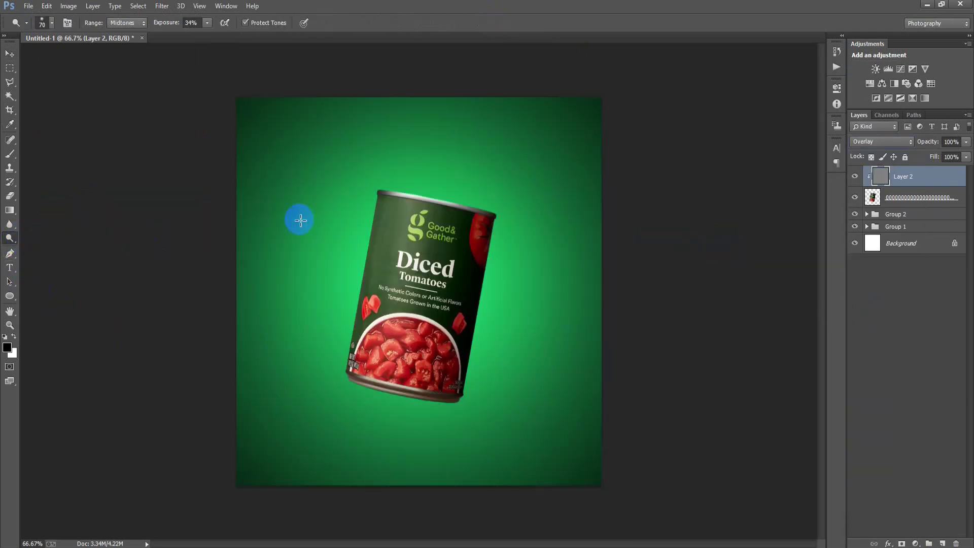
mouse_move(376, 223)
left_mouse_down()
mouse_move(343, 357)
mouse_move(368, 391)
mouse_move(358, 378)
mouse_move(383, 190)
mouse_move(415, 195)
mouse_move(363, 189)
mouse_move(371, 246)
mouse_move(348, 370)
mouse_move(394, 195)
mouse_move(377, 236)
left_mouse_up()
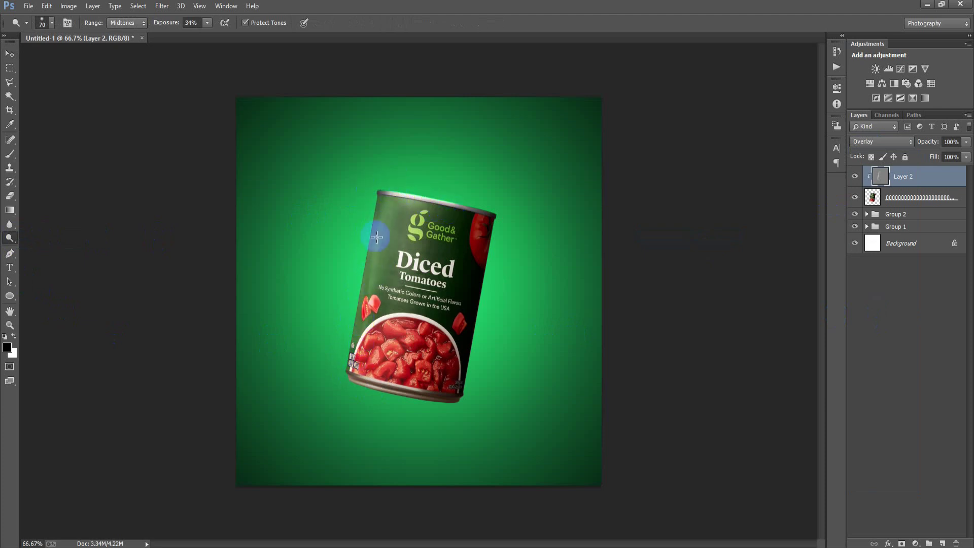
- Darken the can's middle and right side on the gray layer with the Burn tool, Midtones range, 14% exposure
left_click(10, 238)
left_click(36, 245)
mouse_move(391, 339)
left_mouse_down()
mouse_move(410, 236)
mouse_move(398, 369)
mouse_move(422, 353)
mouse_move(438, 254)
mouse_move(453, 291)
mouse_move(460, 238)
left_mouse_up()
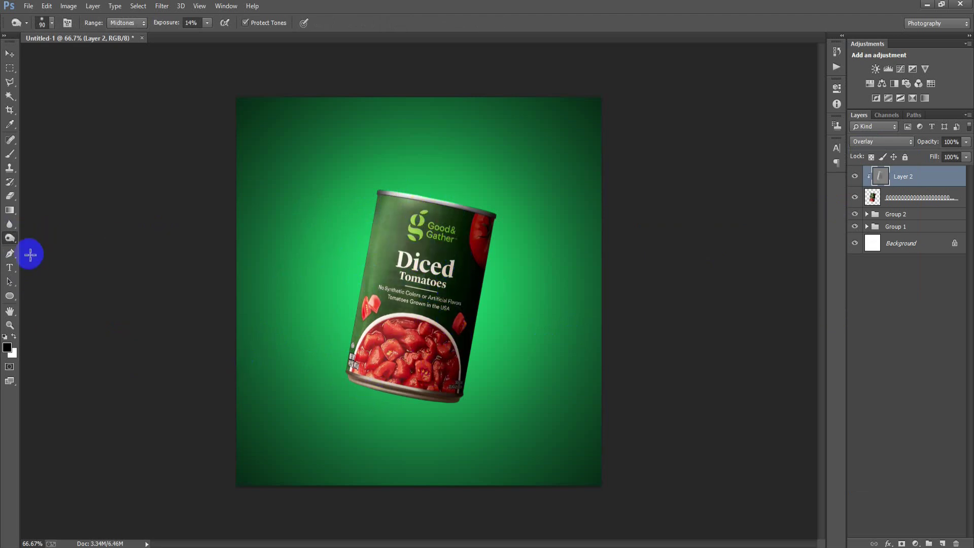
- Dodge the can's lower left corner at 34% exposure and compare the shading with the gray layer hidden and shown
left_click(12, 244)
left_click(38, 230)
left_click_drag(354, 355, 355, 368)
left_click(352, 361)
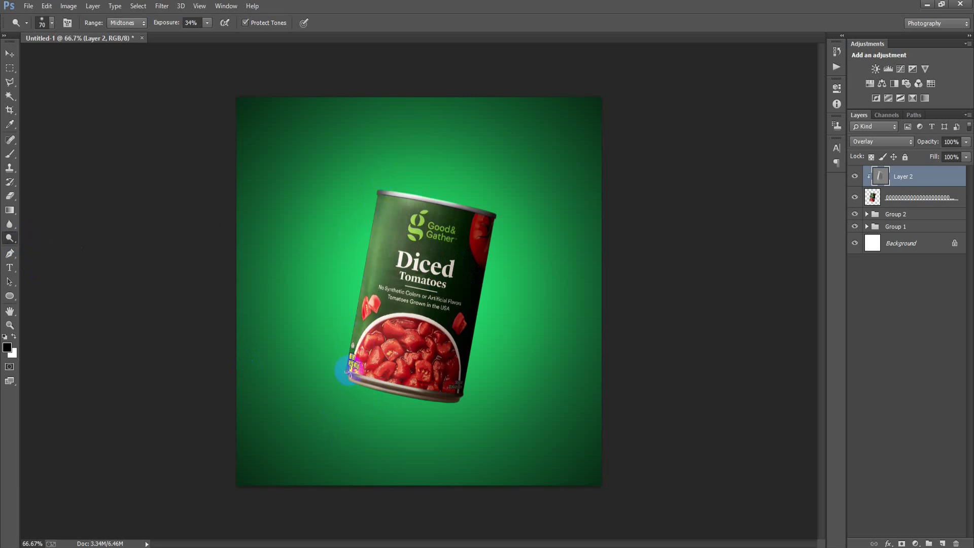
left_click(9, 54)
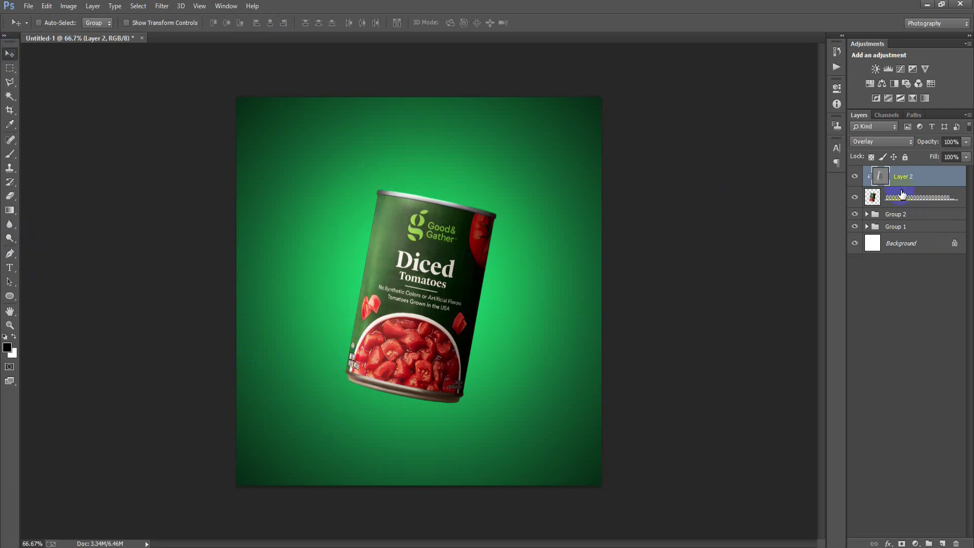
left_click(855, 177)
left_click(855, 177)
left_click(855, 177)
left_click(855, 177)
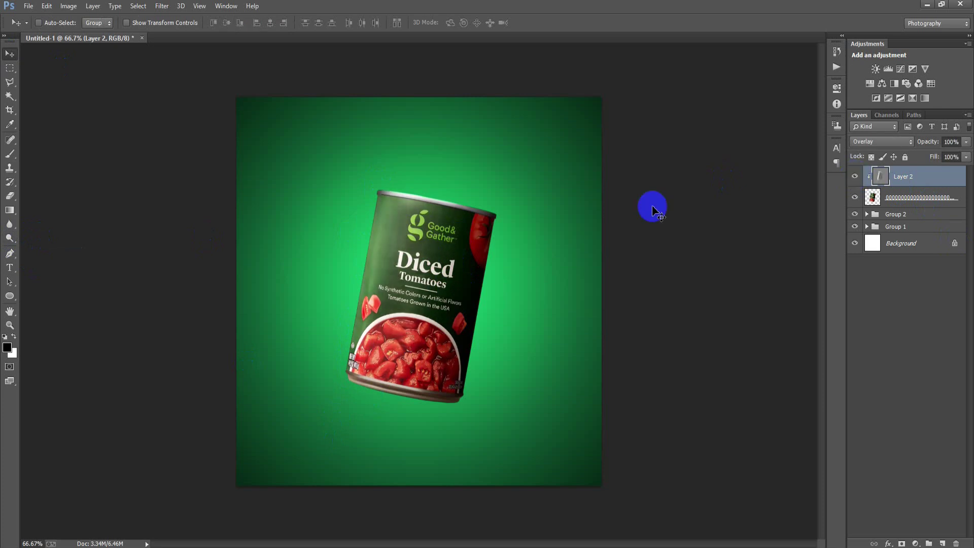
- Add a Brightness/Contrast adjustment clipped to the can, with Brightness 13 and Contrast 27
left_click(916, 543)
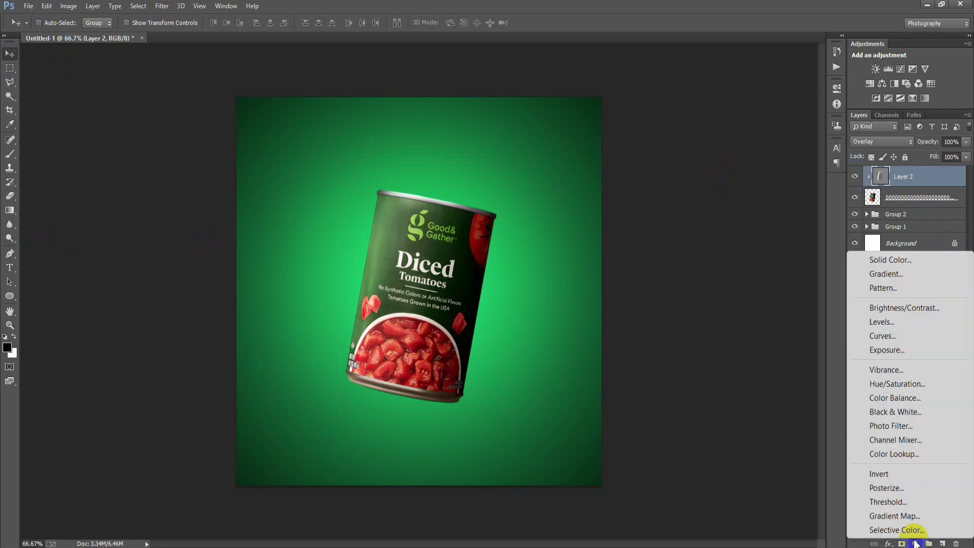
left_click(900, 308)
left_click(750, 393)
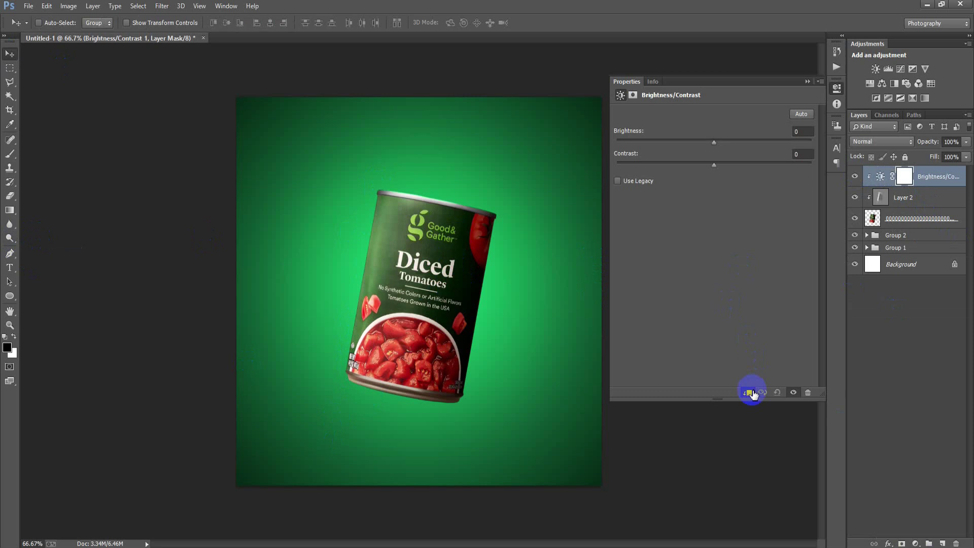
left_click(796, 132)
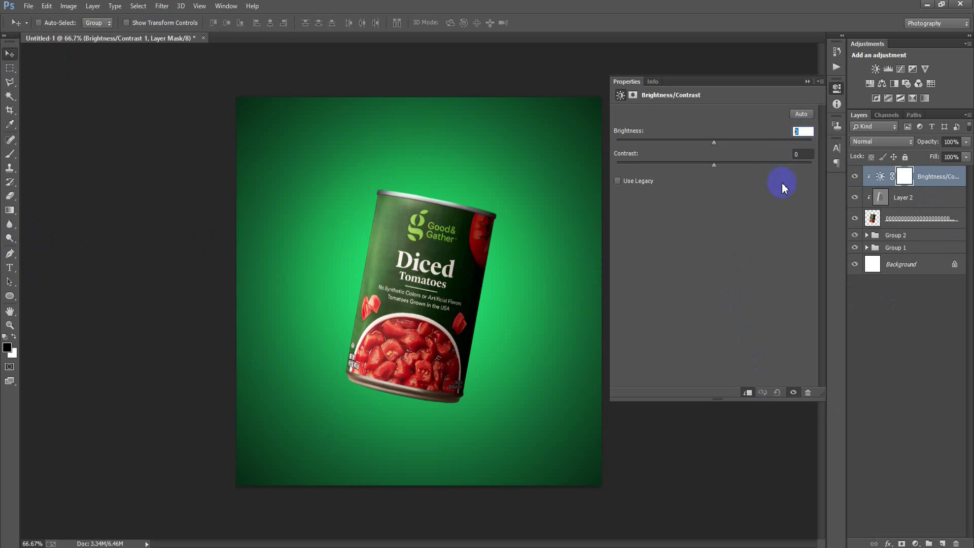
type("13")
left_click(798, 156)
type("27")
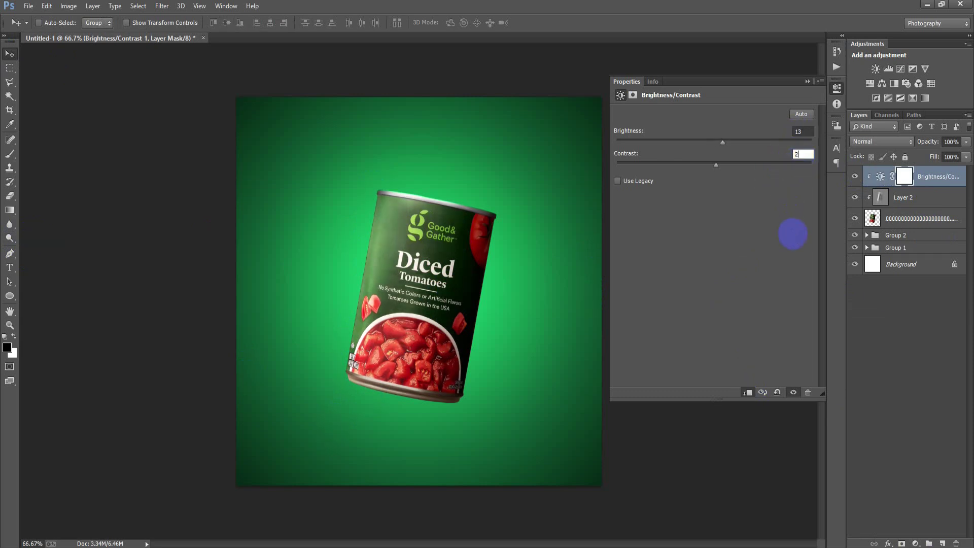
left_click(806, 82)
- Add a Color Balance adjustment clipped to the can, with Midtones red 10, green 14 and blue -20, and compare the effect
left_click(915, 543)
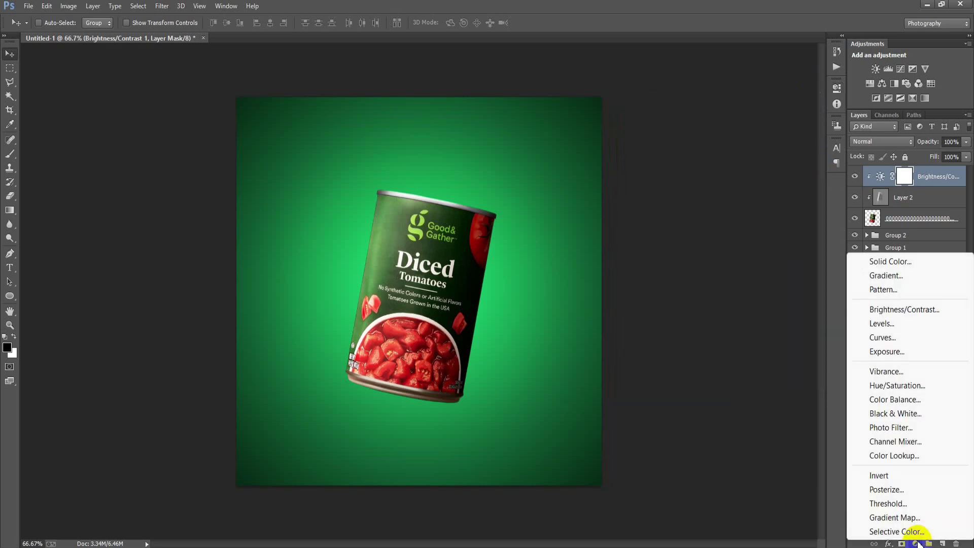
left_click(884, 400)
left_click(749, 393)
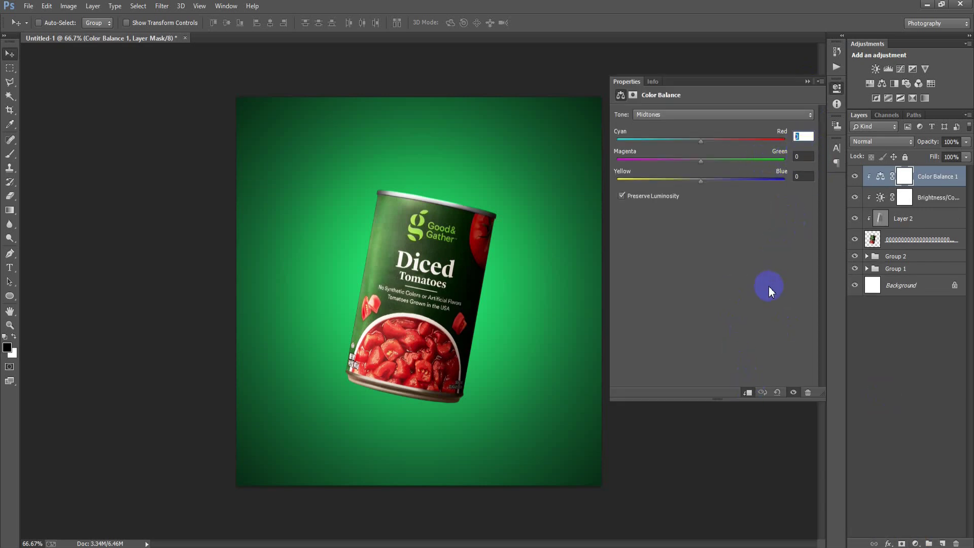
type("10")
key("Tab")
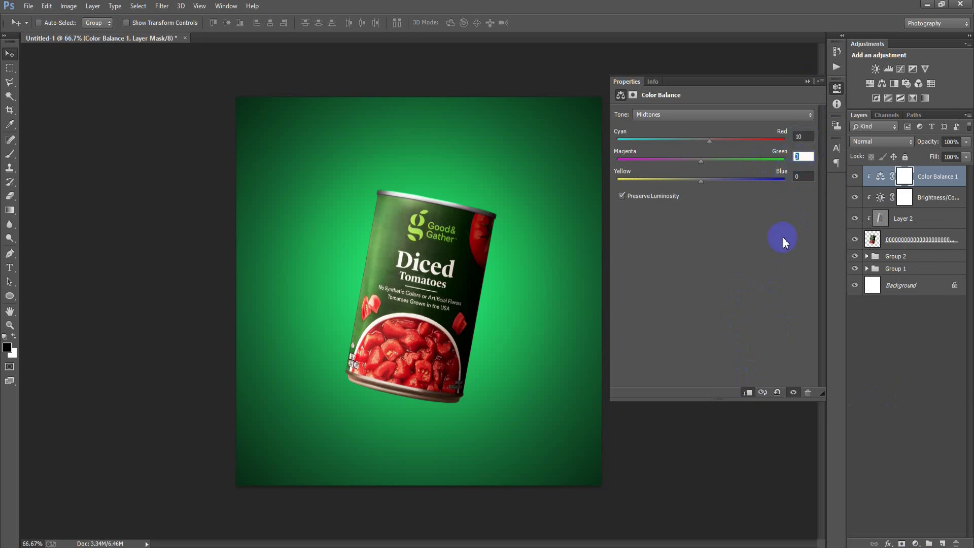
left_click(804, 176)
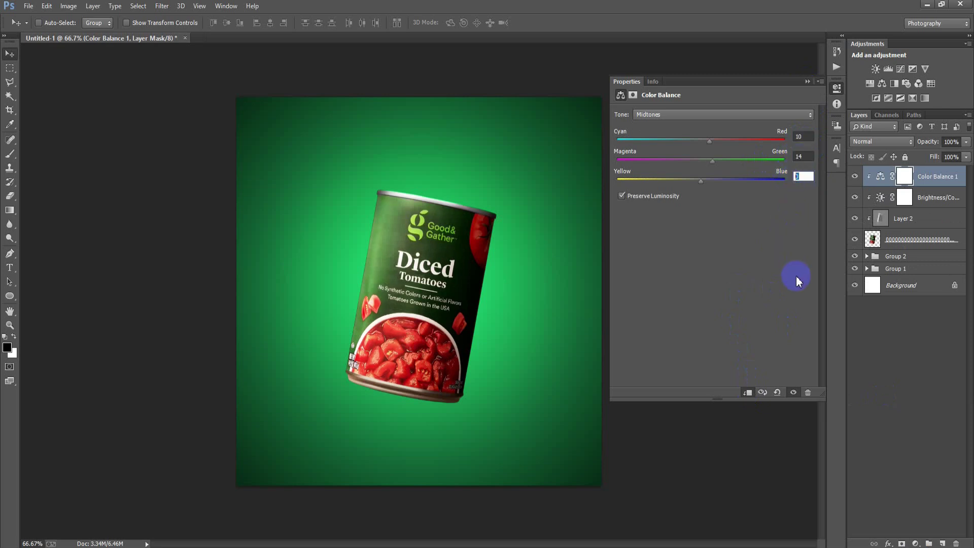
type("-20")
left_click(807, 81)
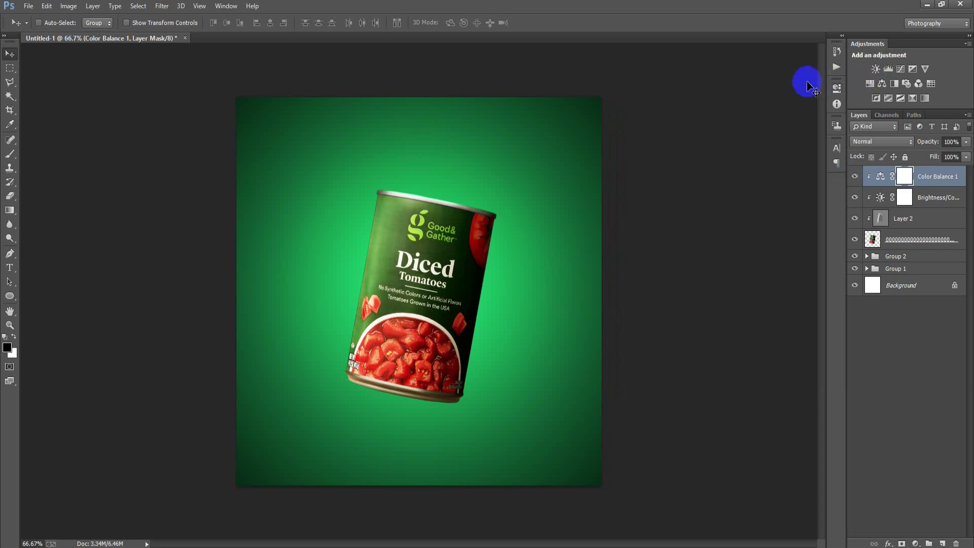
left_click(856, 176)
left_click(855, 198)
left_click(855, 198)
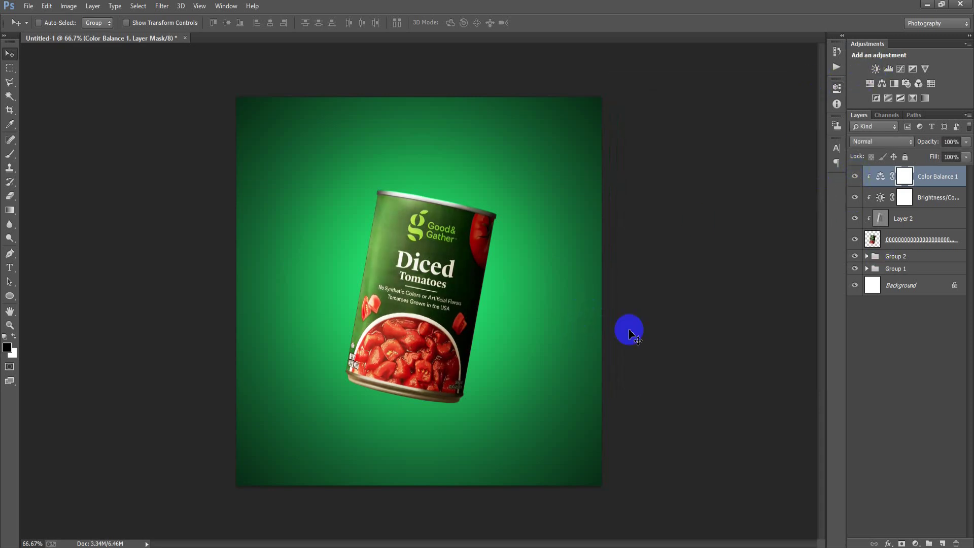
- Place the chef hat image as a linked file, scaled to 3.80%, rotated 13.36° and positioned over the can's top rim
left_click(28, 6)
left_click(83, 211)
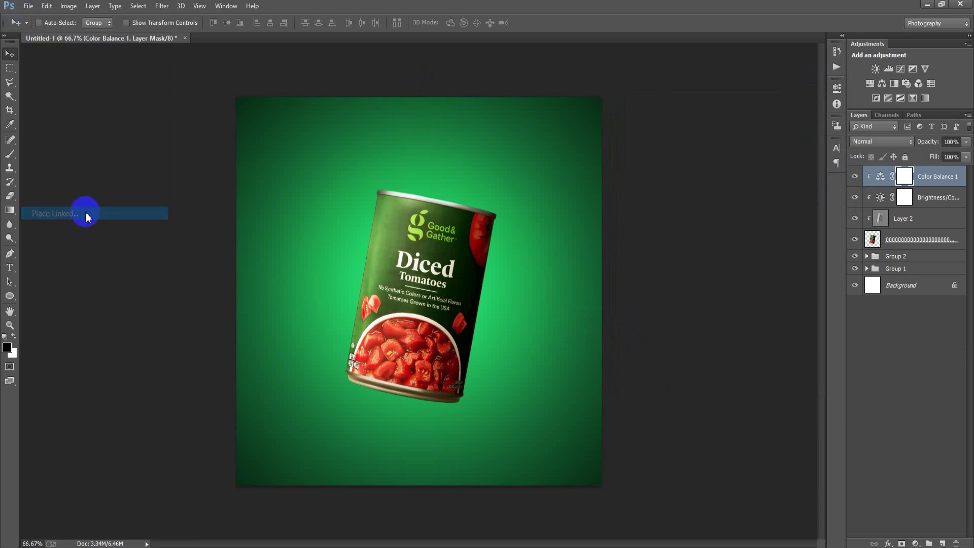
double_click(148, 218)
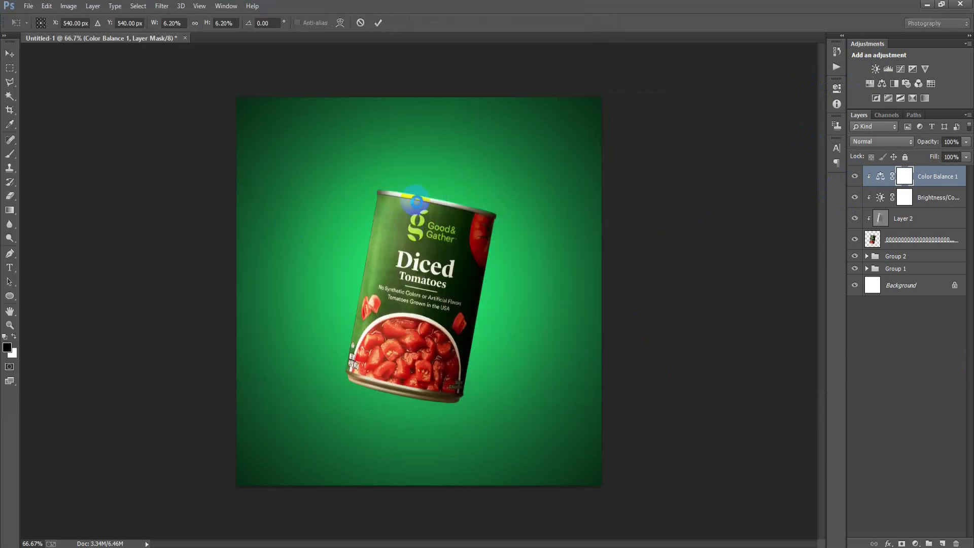
left_click_drag(599, 422, 522, 409)
left_click_drag(467, 318, 478, 219)
left_click_drag(487, 254, 536, 293)
left_click_drag(503, 239, 510, 221)
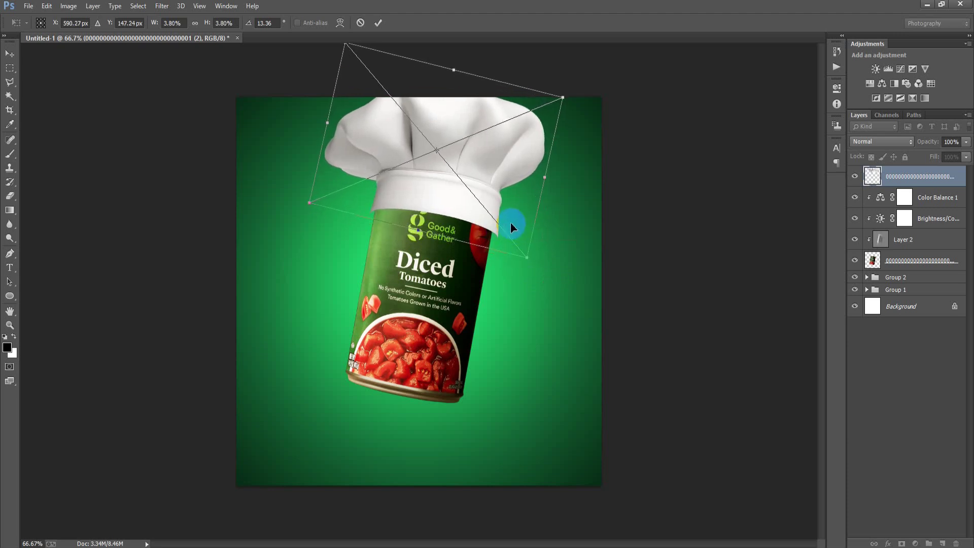
- Warp the chef hat's lower corners and brim so the band fits the can's width, and commit the placement
right_click(416, 185)
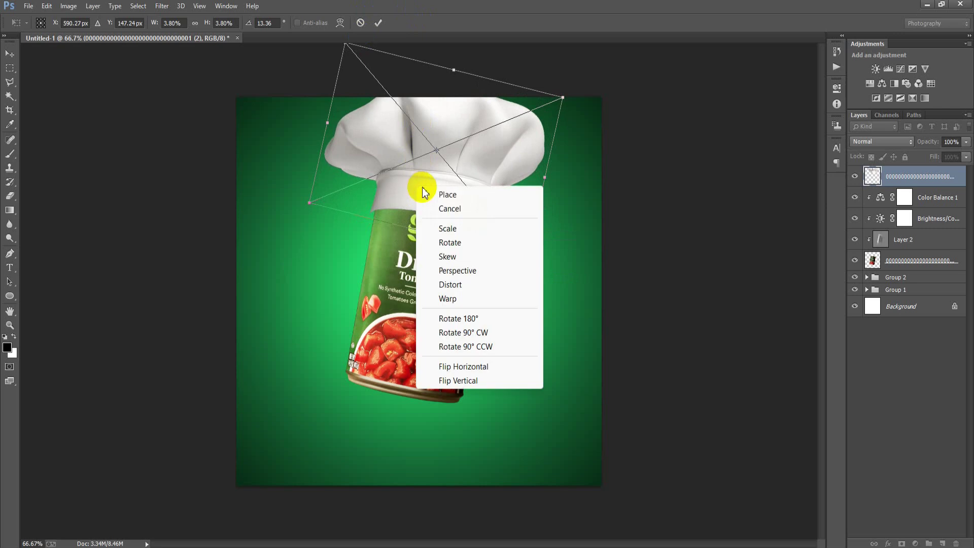
left_click(449, 299)
left_click_drag(310, 203, 320, 213)
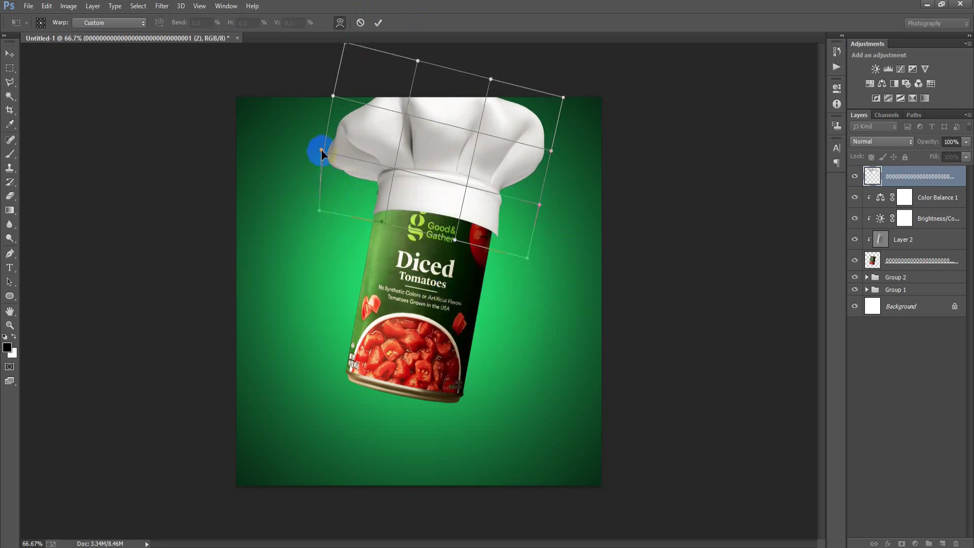
left_click_drag(381, 160, 391, 167)
left_click_drag(527, 263, 519, 263)
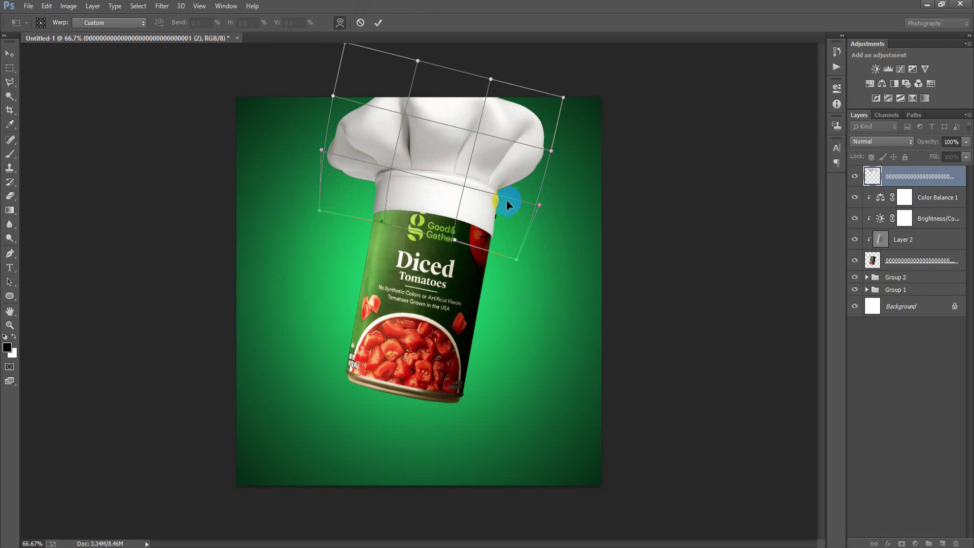
left_click_drag(506, 199, 509, 196)
left_click_drag(515, 257, 508, 258)
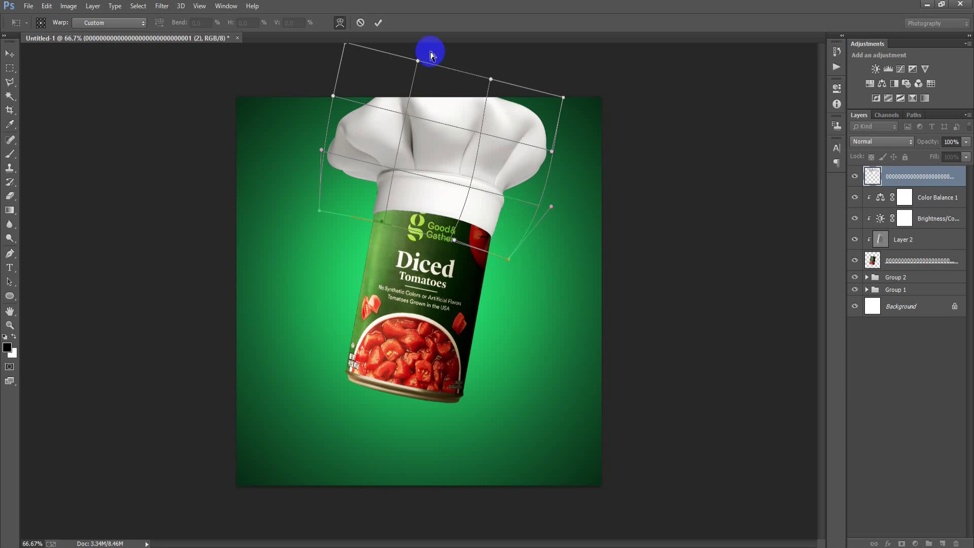
left_click(378, 24)
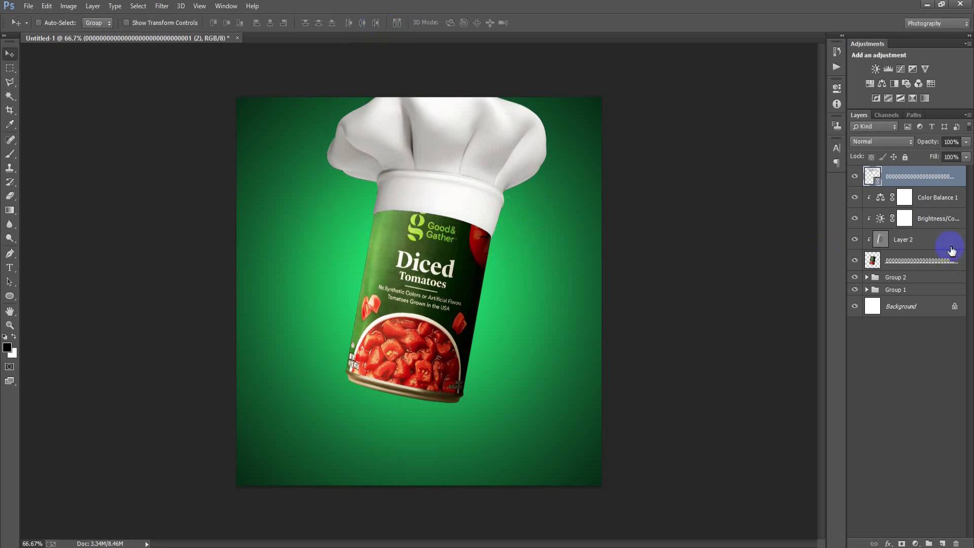
- Transform the hat, can and clipped layers together, shrinking them slightly and moving them down to fit the canvas
left_click(928, 261, "shift")
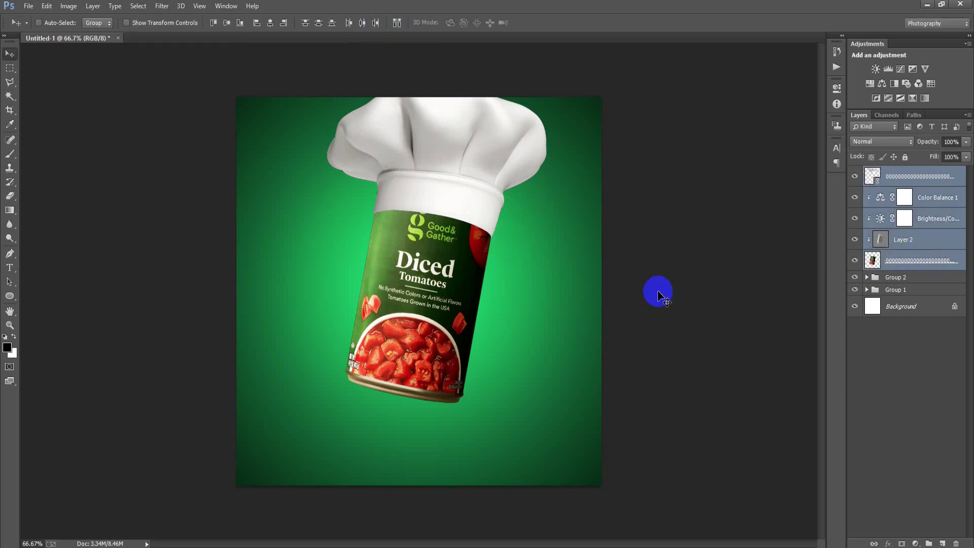
key("ctrl+t")
left_click_drag(601, 485, 622, 508)
left_click_drag(505, 348, 493, 396)
left_click_drag(601, 115, 592, 157)
mouse_move(522, 326)
left_mouse_down()
mouse_move(513, 343)
mouse_move(510, 332)
left_mouse_up()
left_click(489, 23)
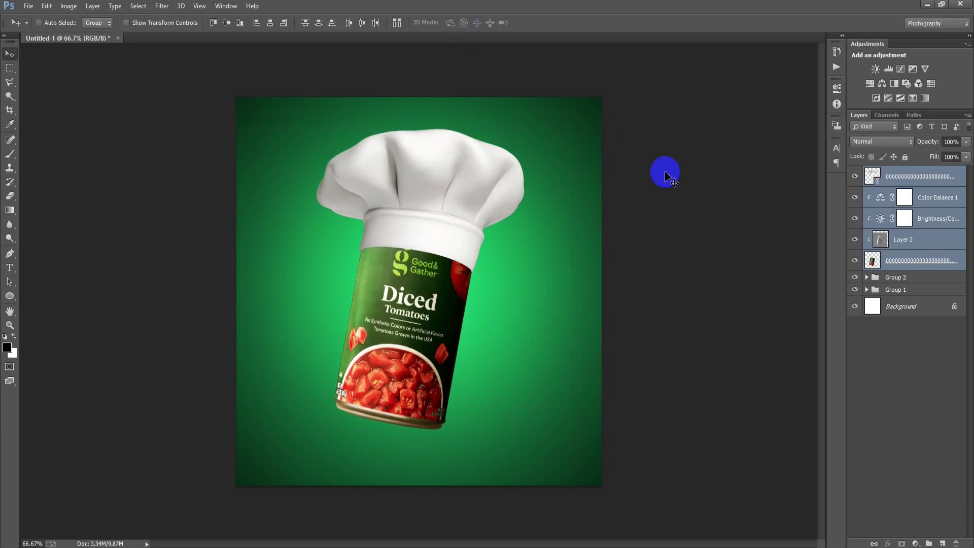
key("shift+Right")
key("shift+Down")
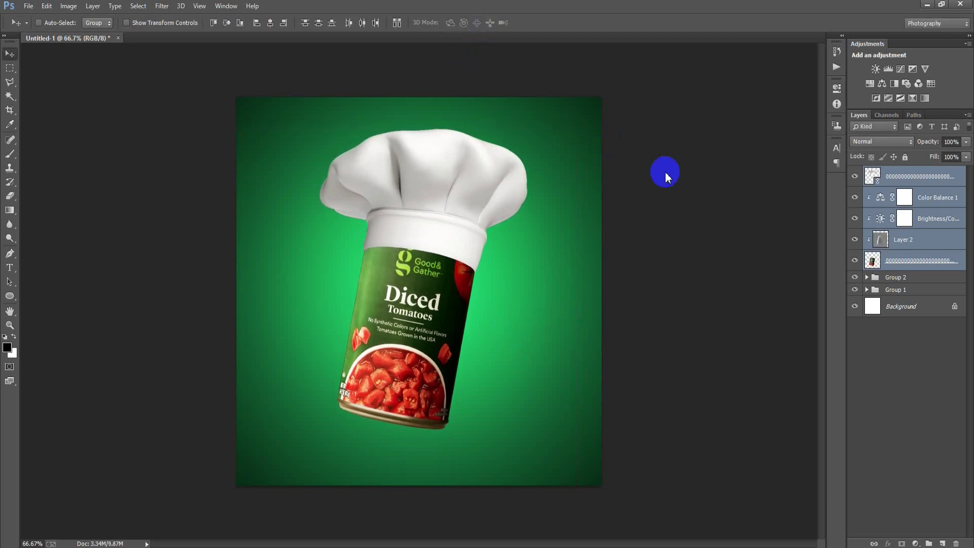
- Try to align the hat and can layers with the Background by horizontal centers
left_click(888, 305, "ctrl")
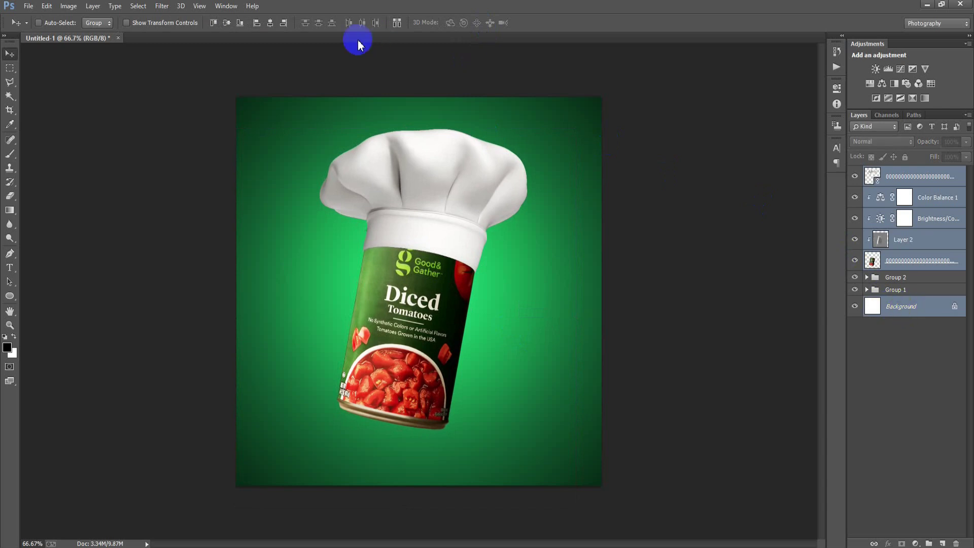
left_click(270, 23)
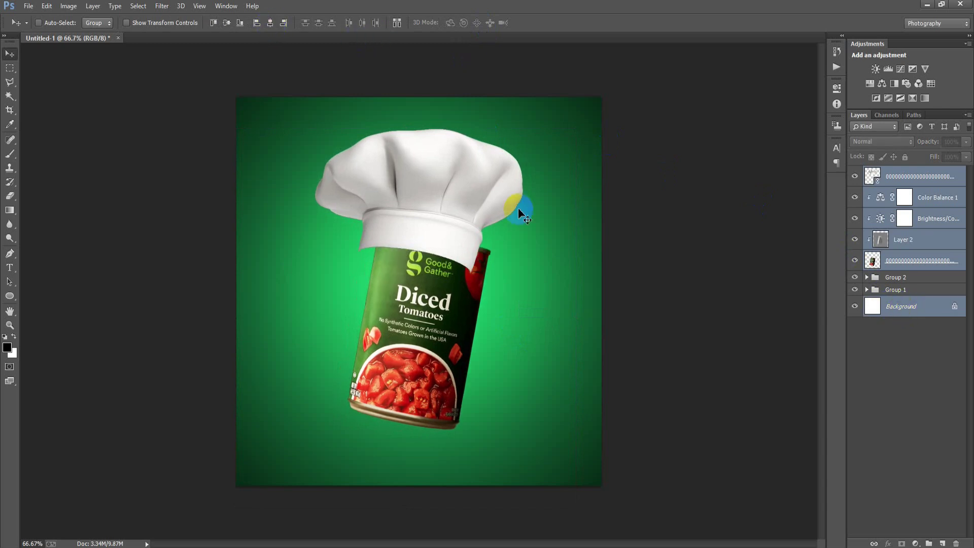
key("ctrl+z")
- Select the hat, can and clipped layers and nudge them slightly right to center the product
left_click(908, 183)
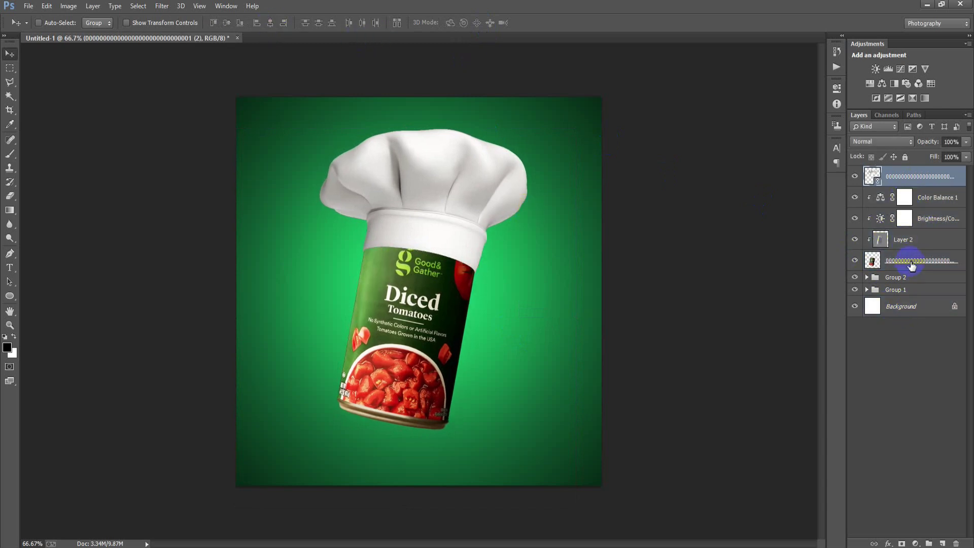
left_click(912, 264, "shift")
key("shift+Right")
key("shift+Right")
key("shift+Right")
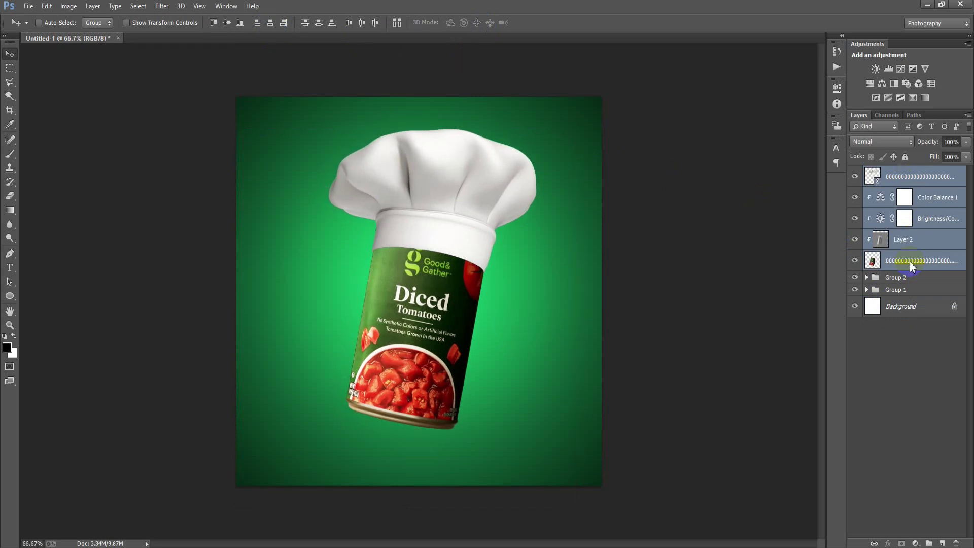
key("shift+Left")
key("shift+Left")
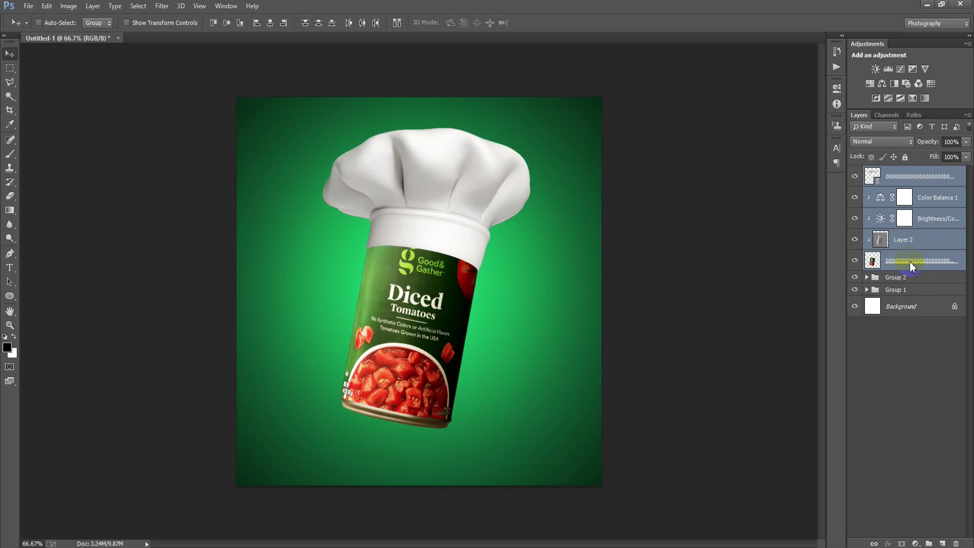
- Scale the selected hat and can layers to about 98.2% and rotate them 0.78° counterclockwise
key("ctrl+t")
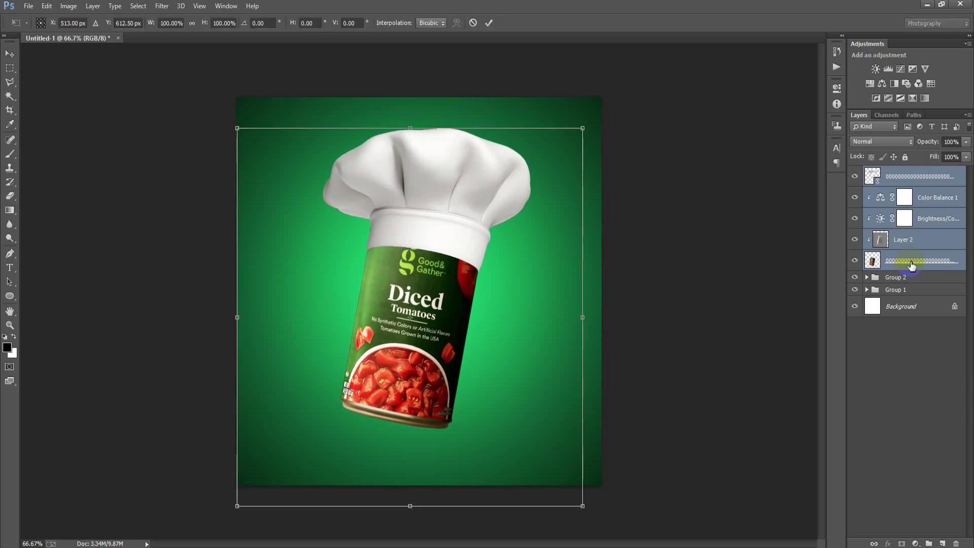
left_click_drag(582, 506, 618, 507)
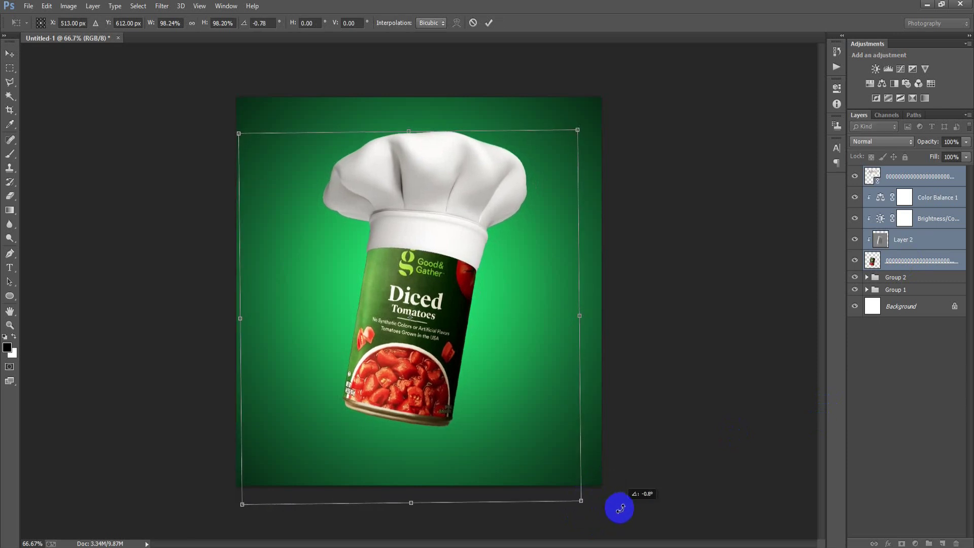
left_click(490, 28)
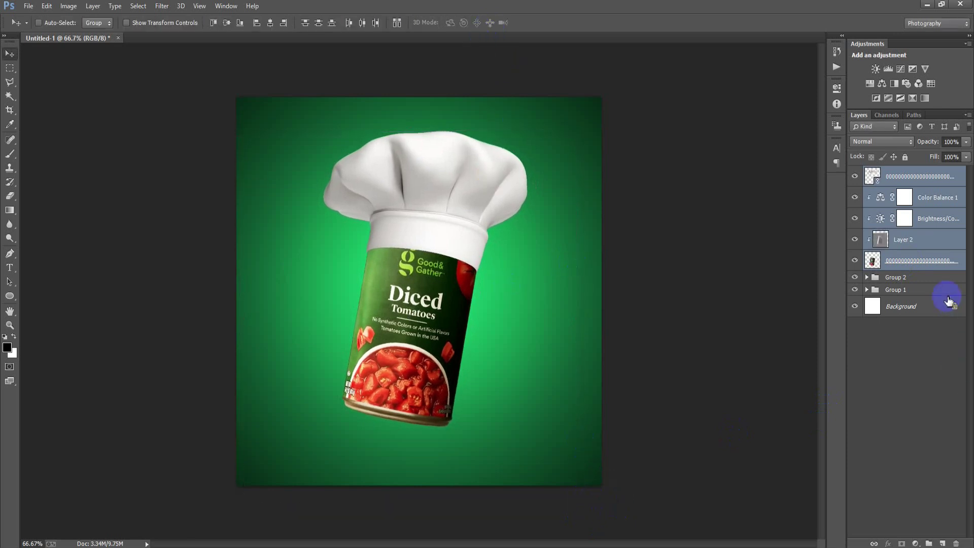
- Place the linked whole tomato image (6) above Group 2, scaled to about 2.63% and rotated about 45°, peeking out behind the can's right edge
left_click(923, 279)
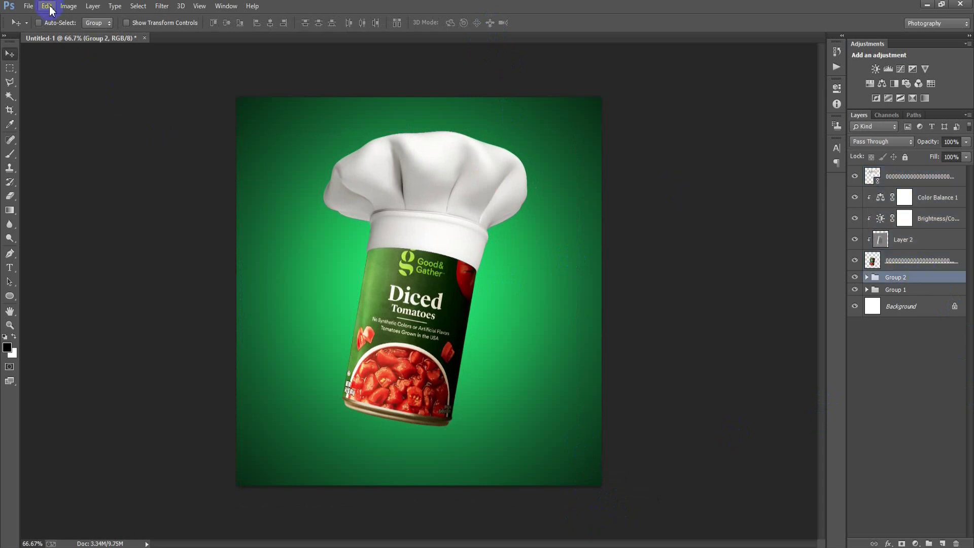
left_click(29, 6)
left_click(87, 212)
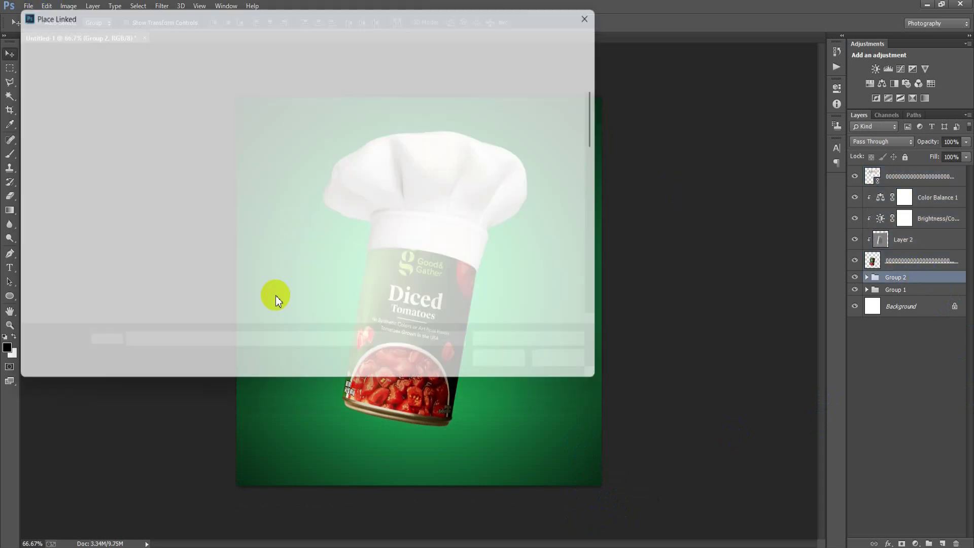
double_click(504, 241)
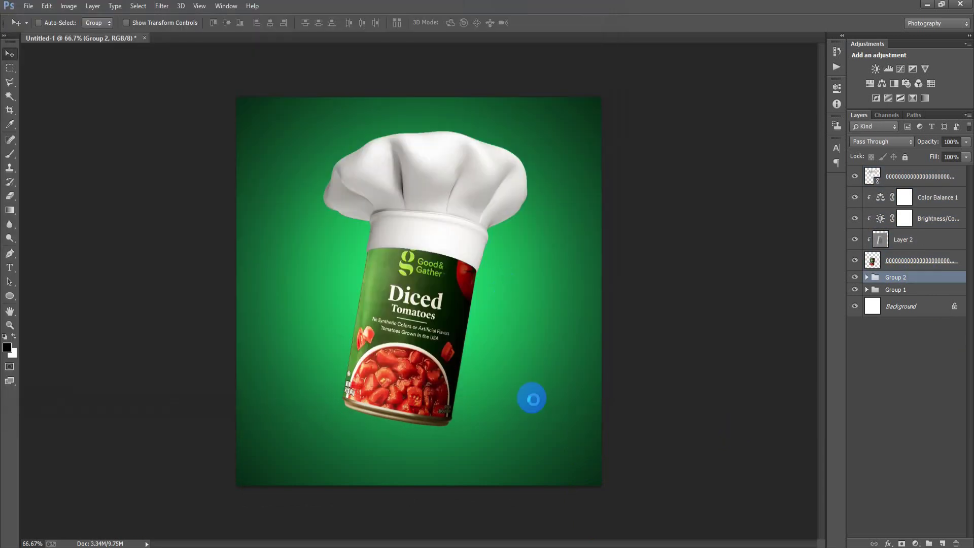
left_click_drag(599, 486, 476, 350)
left_click_drag(435, 293, 480, 341)
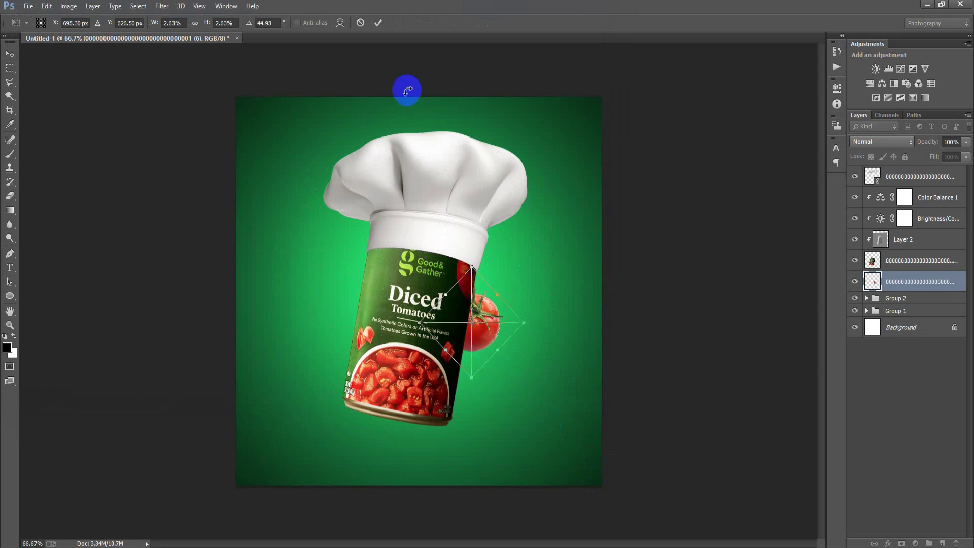
left_click(378, 23)
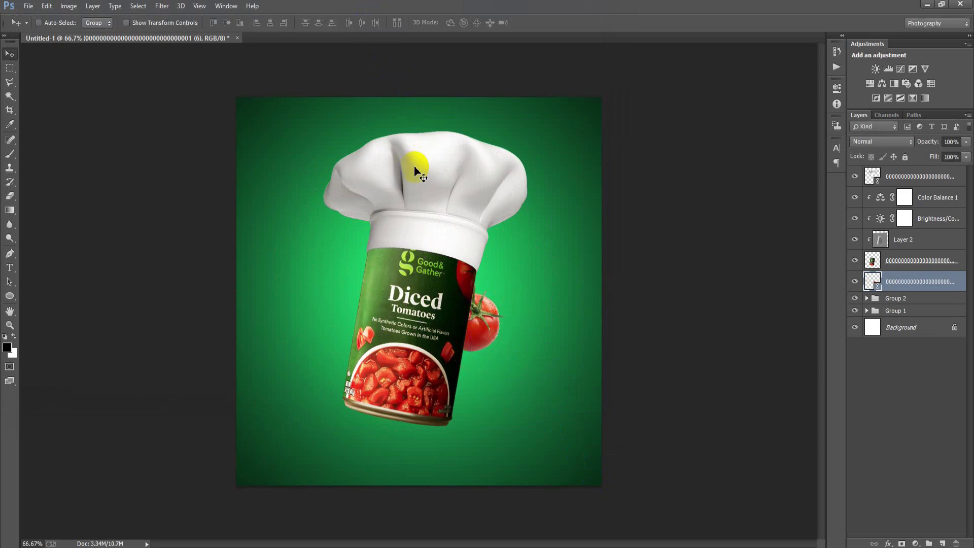
- Rasterize the tomato layer and brush a black shadow where it meets the can on a new layer at 57% opacity
right_click(936, 292)
left_click(695, 247)
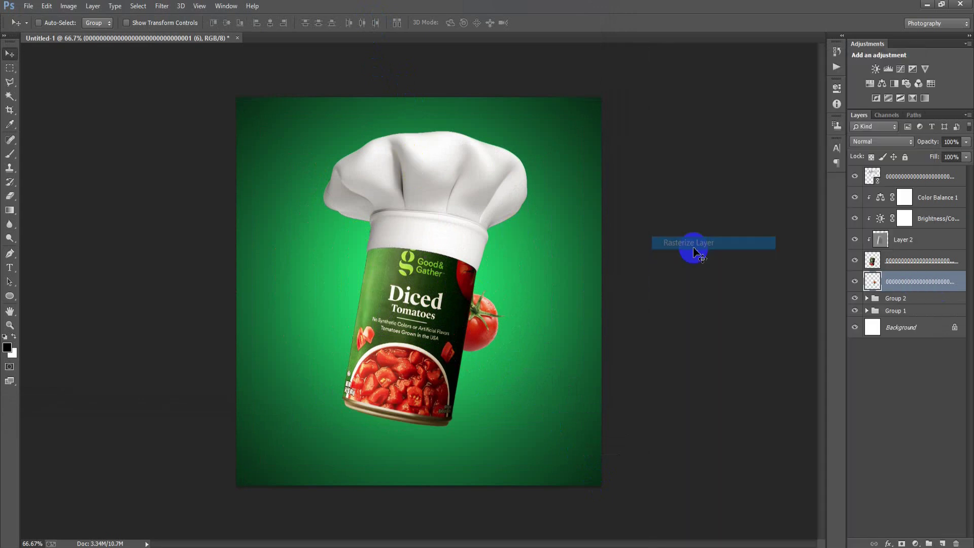
left_click(10, 153)
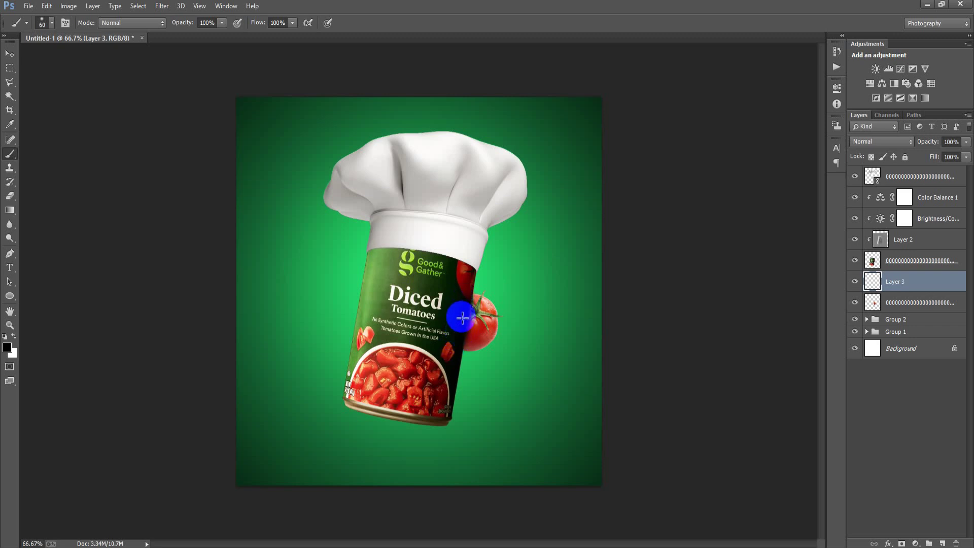
left_click(9, 53)
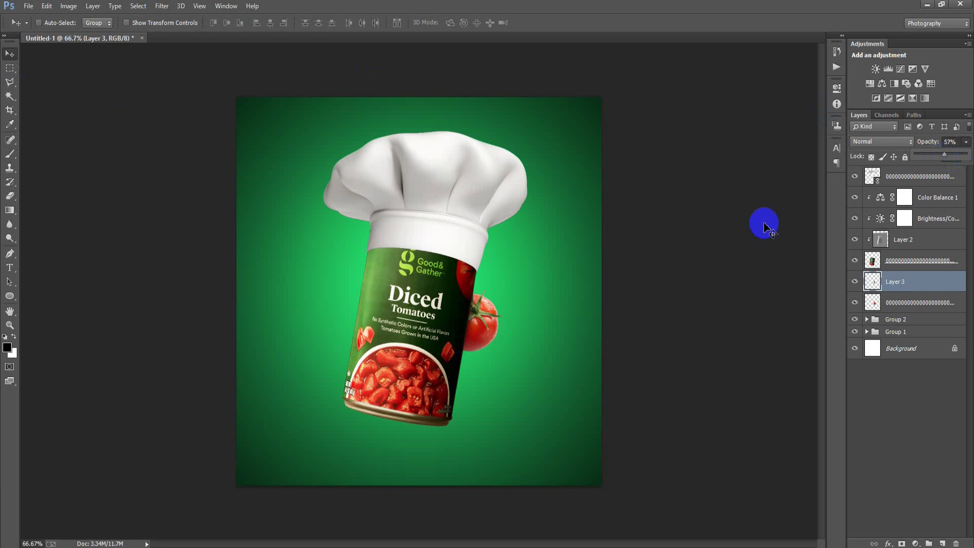
- Place the whole tomato image (6) again above the hat layer, scaled to about 2.26% and rotated about 44°, beside the can's lower right
left_click(905, 176)
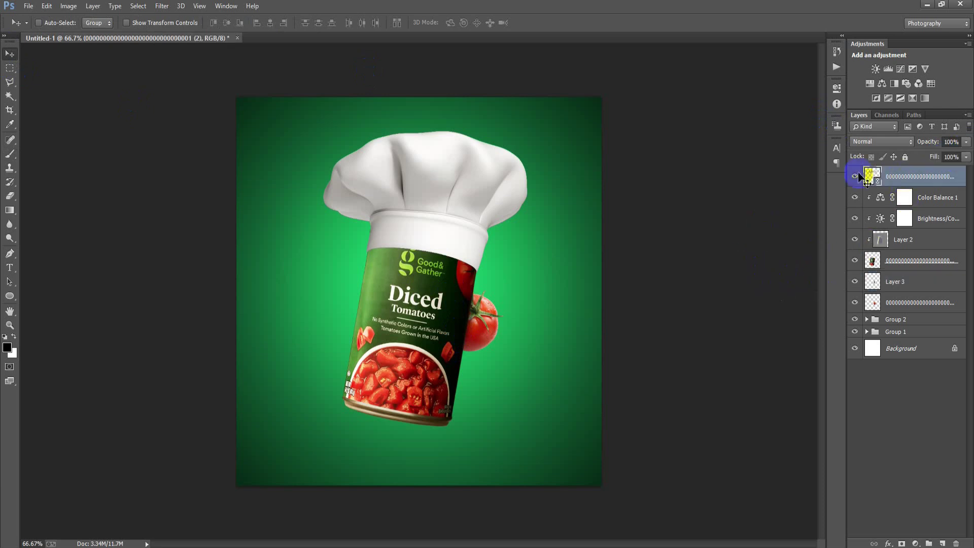
left_click(29, 6)
left_click(98, 210)
left_click(500, 236)
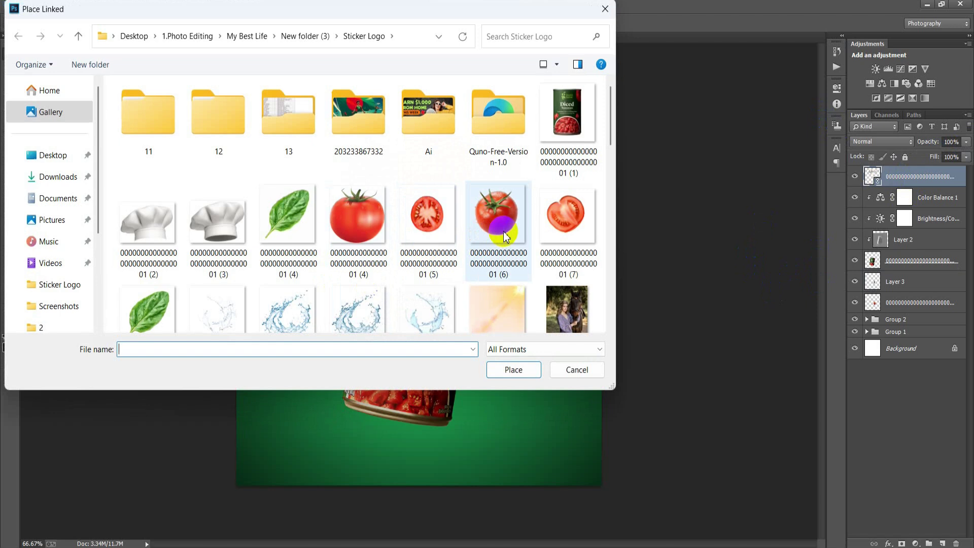
double_click(505, 237)
left_click_drag(599, 484, 545, 399)
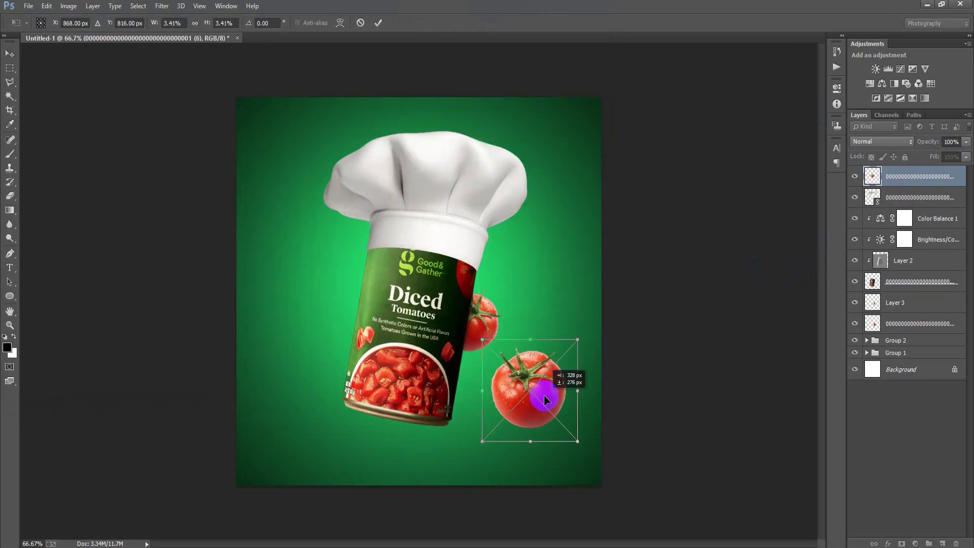
left_click_drag(572, 441, 549, 431)
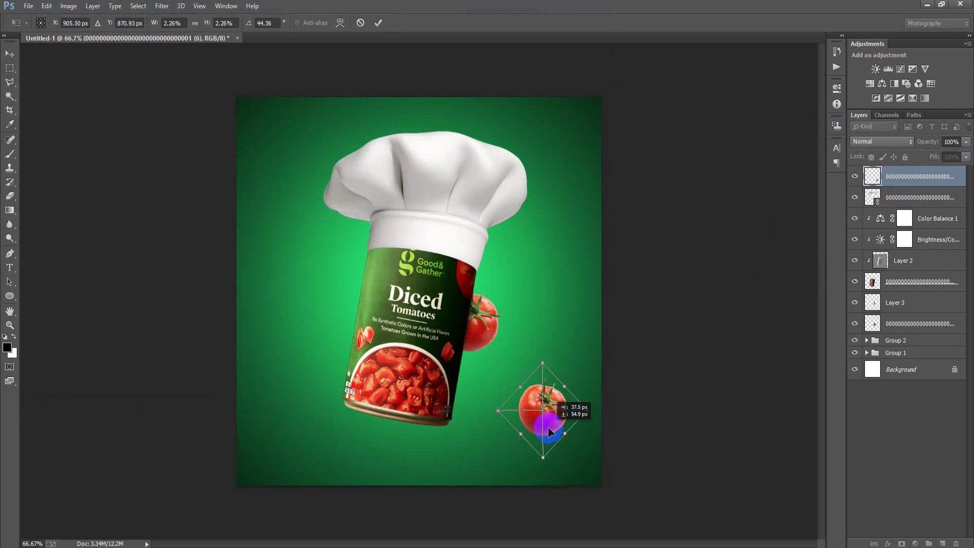
left_click(378, 22)
- Place the linked tomato slice image (5) at 22.90% scale, partly cropped by the canvas's lower-left corner
left_click(28, 5)
left_click(79, 208)
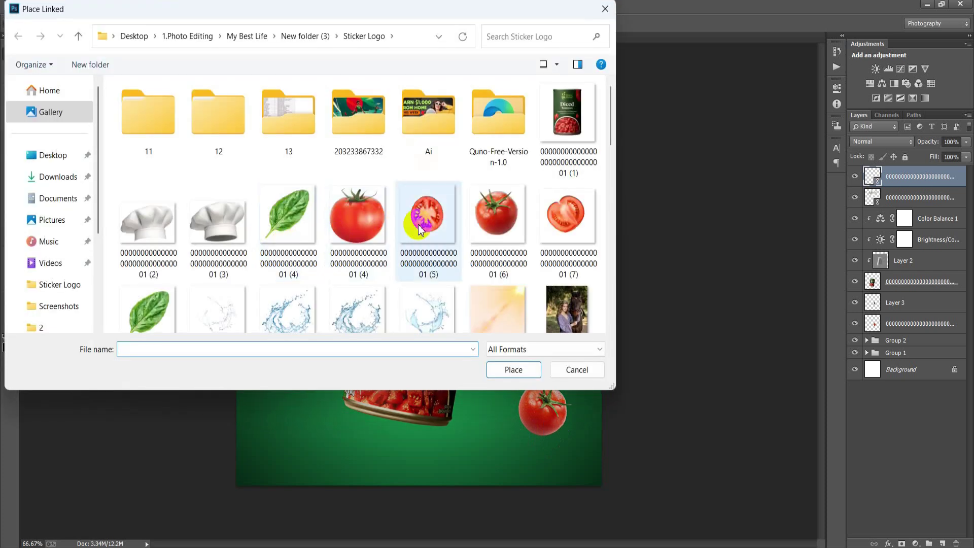
double_click(419, 229)
left_click_drag(483, 304, 349, 423)
left_click_drag(458, 230, 360, 338)
left_click_drag(332, 407, 312, 446)
left_click_drag(342, 378, 348, 373)
left_click(378, 23)
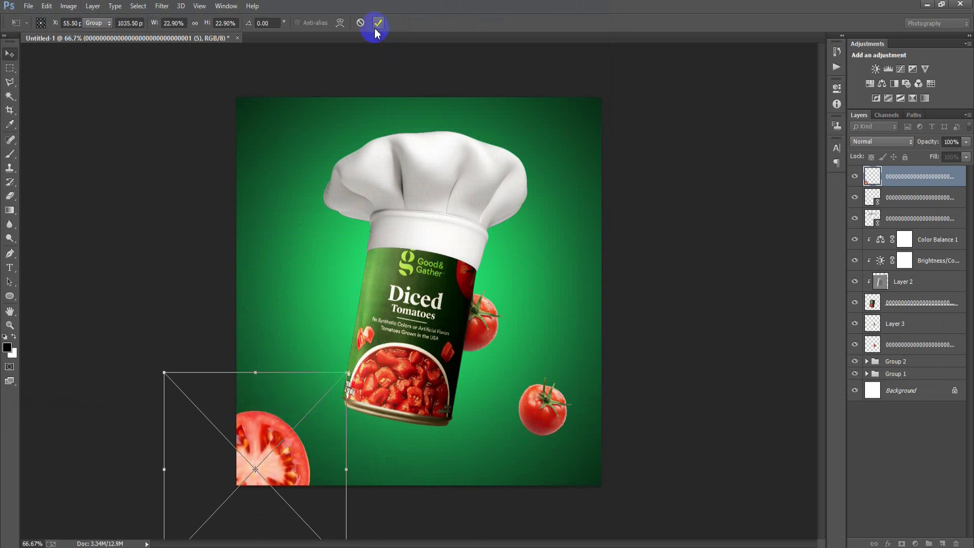
- Apply a slight Gaussian Blur to the tomato slice as a smart filter and collapse its filter list
left_click(162, 6)
mouse_move(206, 173)
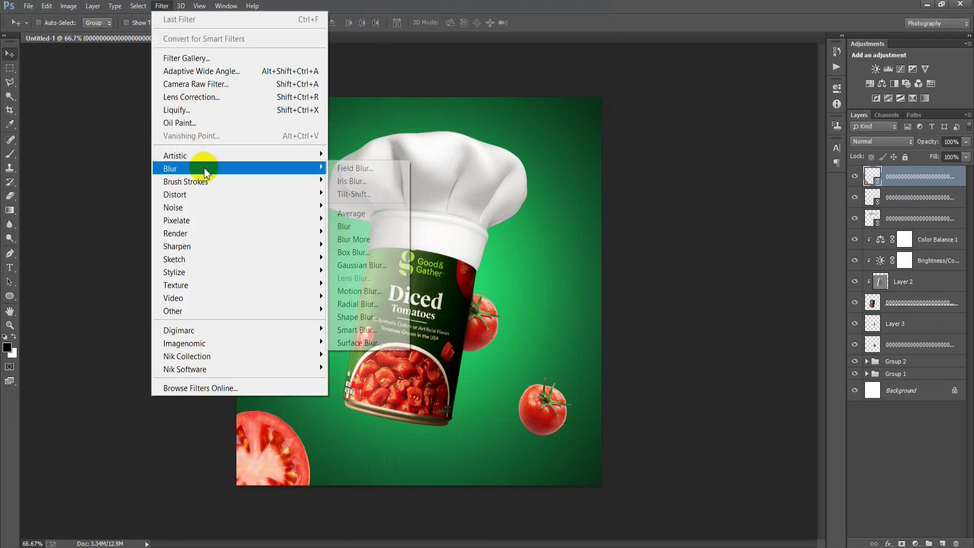
left_click(369, 263)
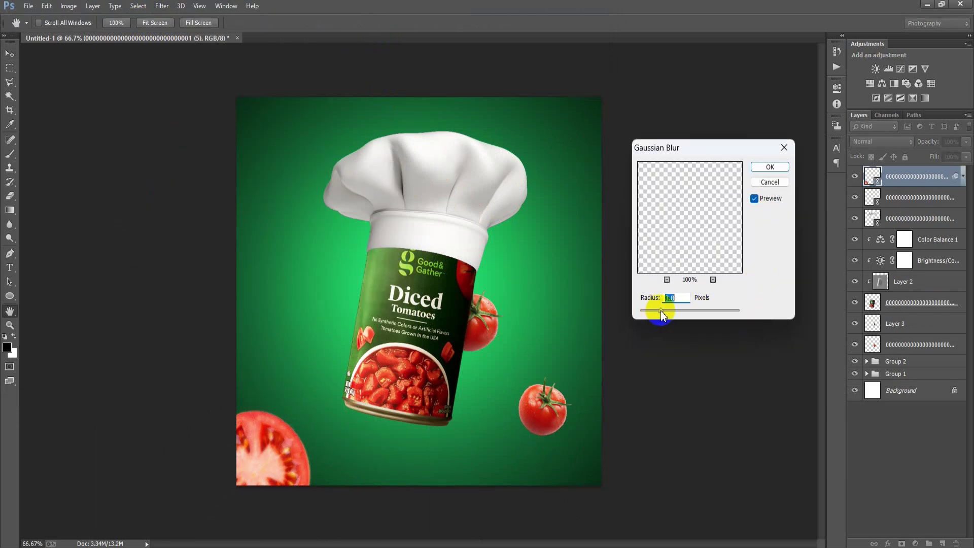
left_click(766, 168)
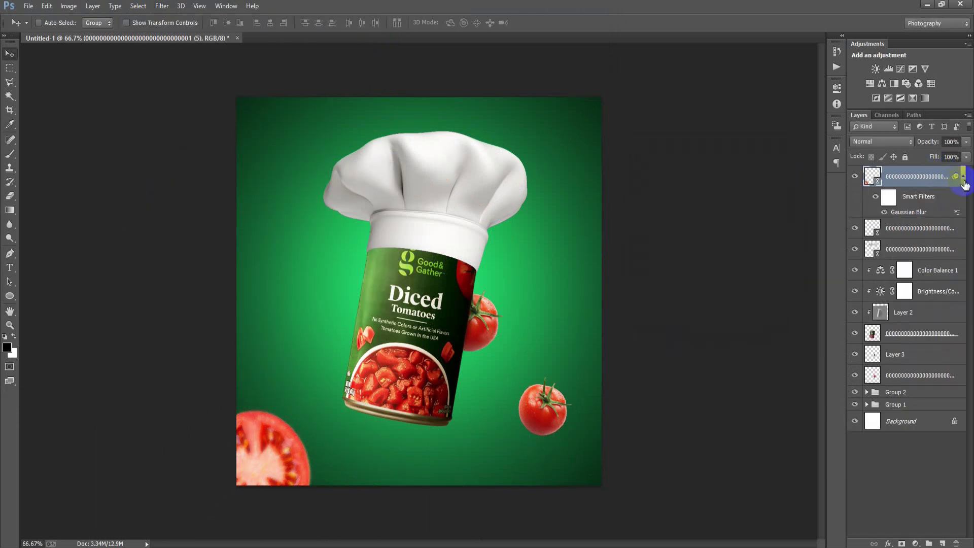
left_click(964, 180)
- Duplicate the blurred tomato slice to the right of the hat, scaled to about 8.66% and rotated about -143°
left_click_drag(344, 409, 587, 183)
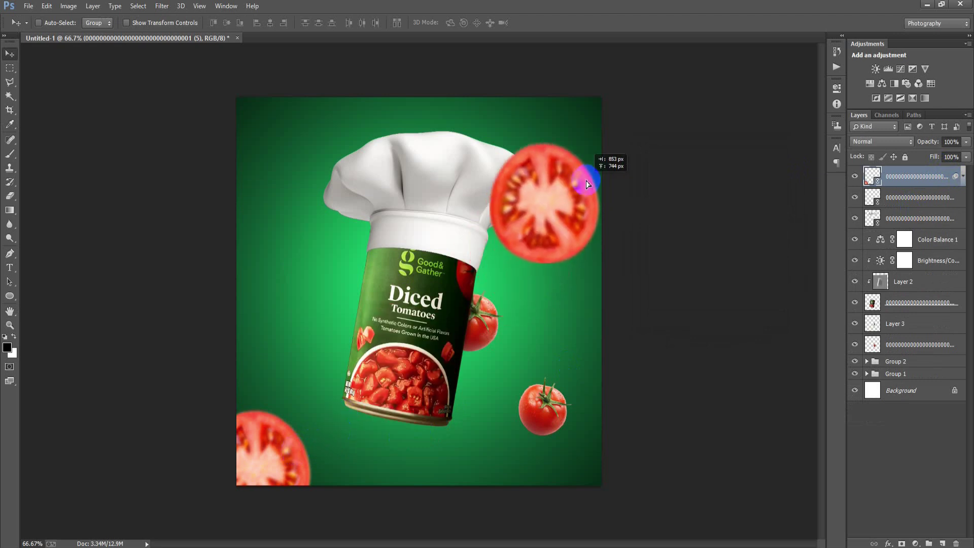
key("ctrl+j")
key("ctrl+t")
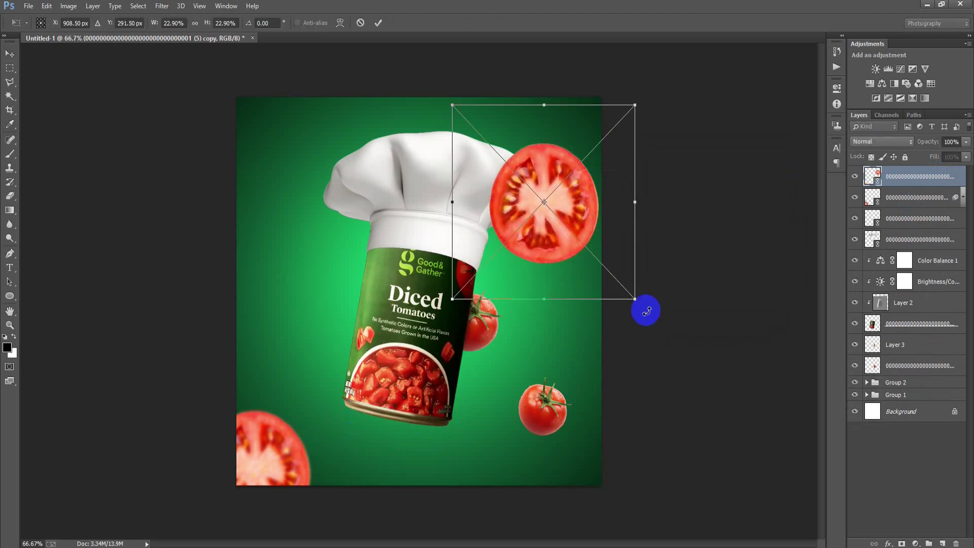
left_click_drag(637, 299, 561, 219)
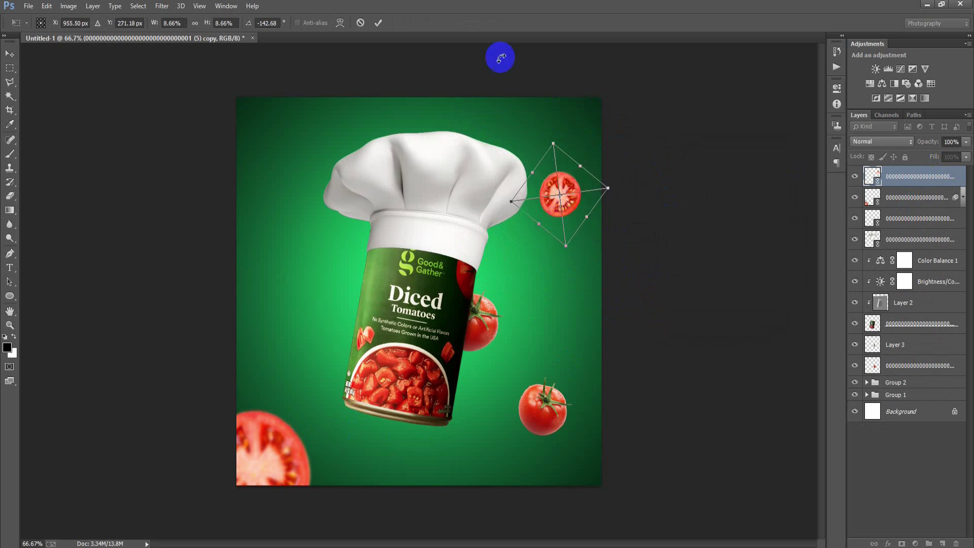
left_click(378, 22)
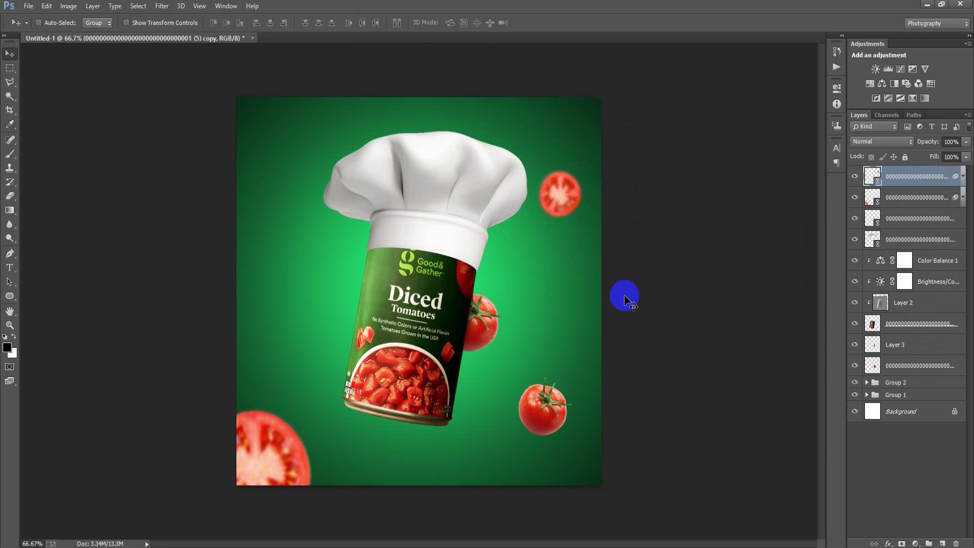
- Place the linked basil leaf image (8) left of the can, scaled to about 13.15% and rotated about 177°
left_click(29, 5)
left_click(116, 215)
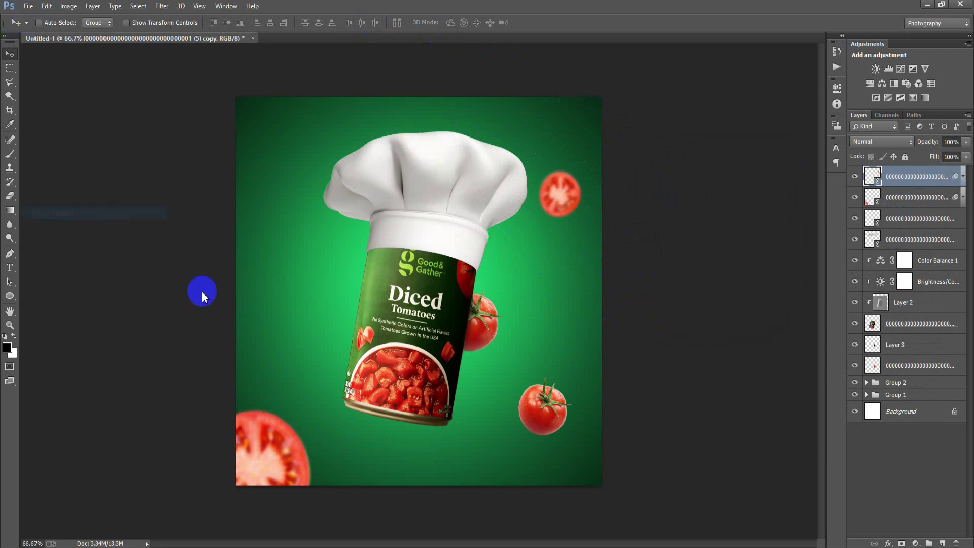
left_click(277, 220)
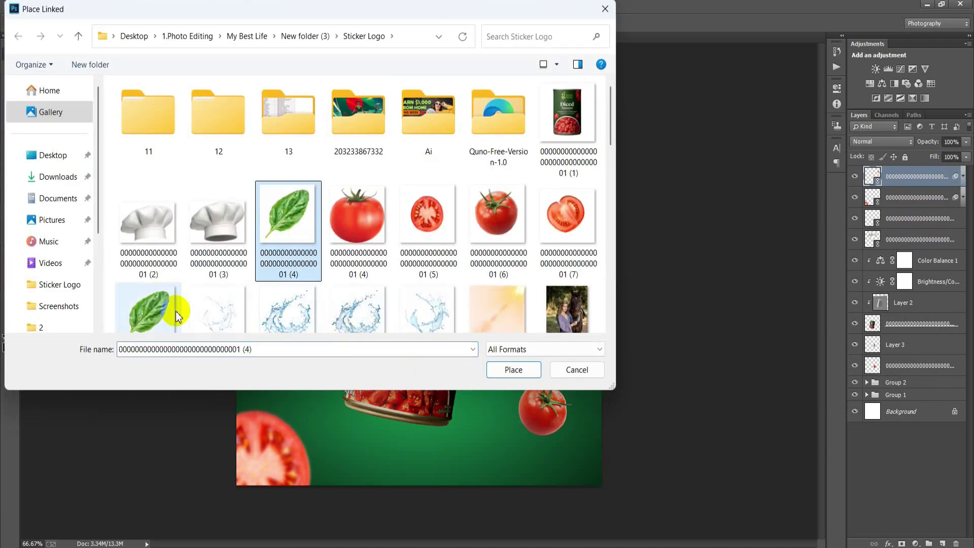
left_click(148, 310)
left_click(512, 369)
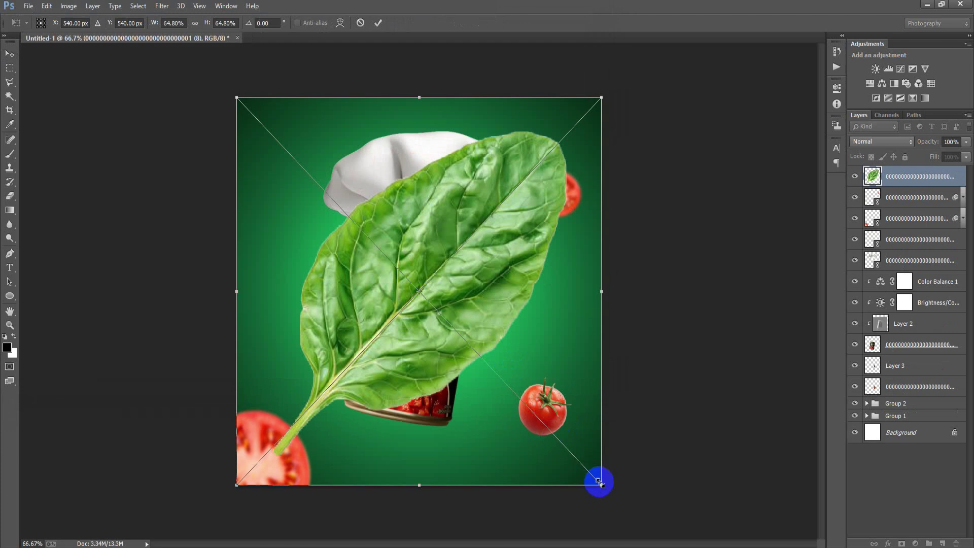
left_click_drag(602, 487, 331, 225)
left_click_drag(441, 294, 322, 318)
left_click_drag(348, 362, 326, 363)
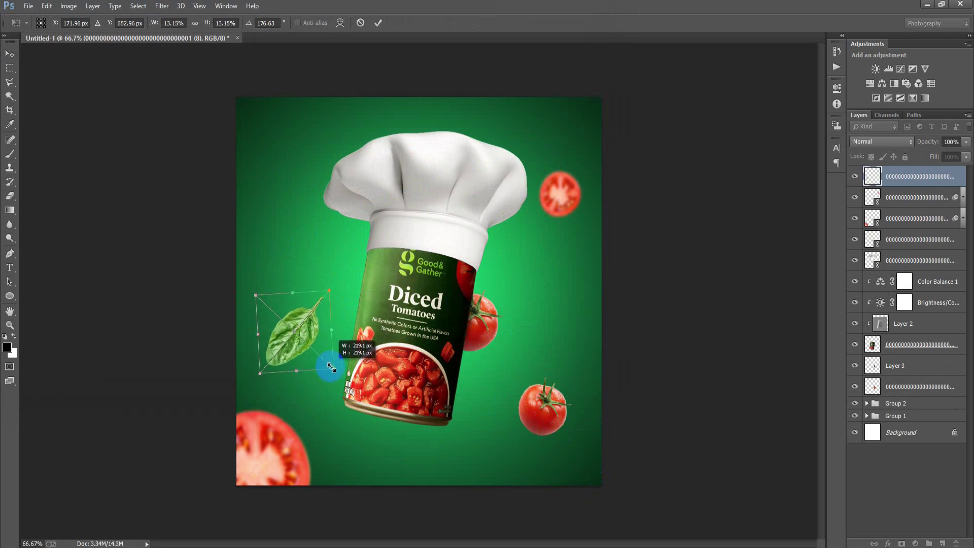
left_click(378, 22)
- Apply Gaussian Blur to the basil leaf with the same radius as the tomato slice and collapse its filter list
left_click(162, 6)
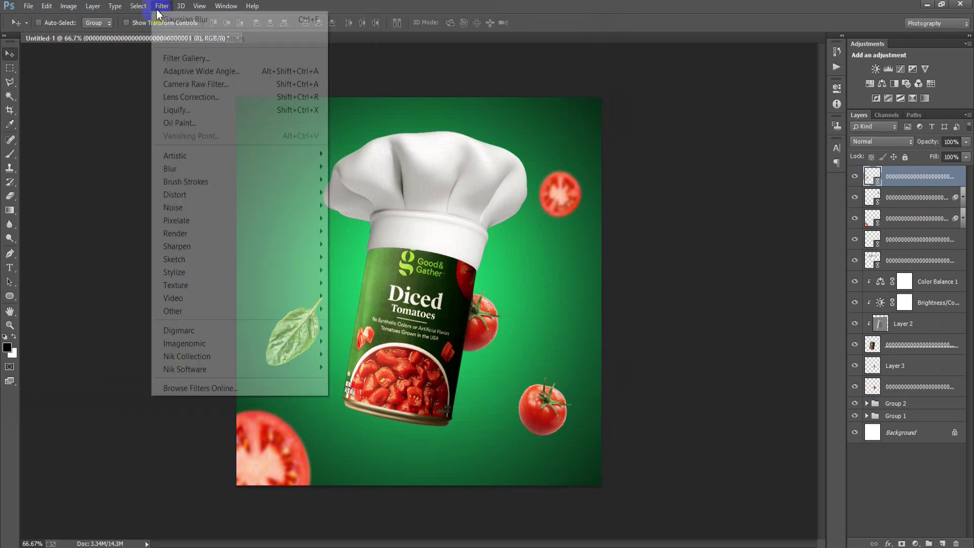
mouse_move(182, 167)
left_click(356, 265)
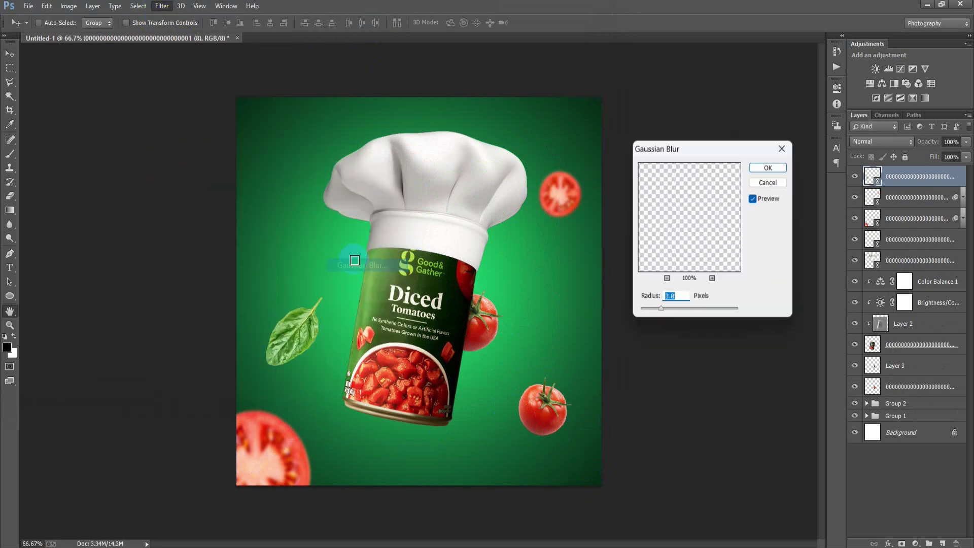
left_click(762, 170)
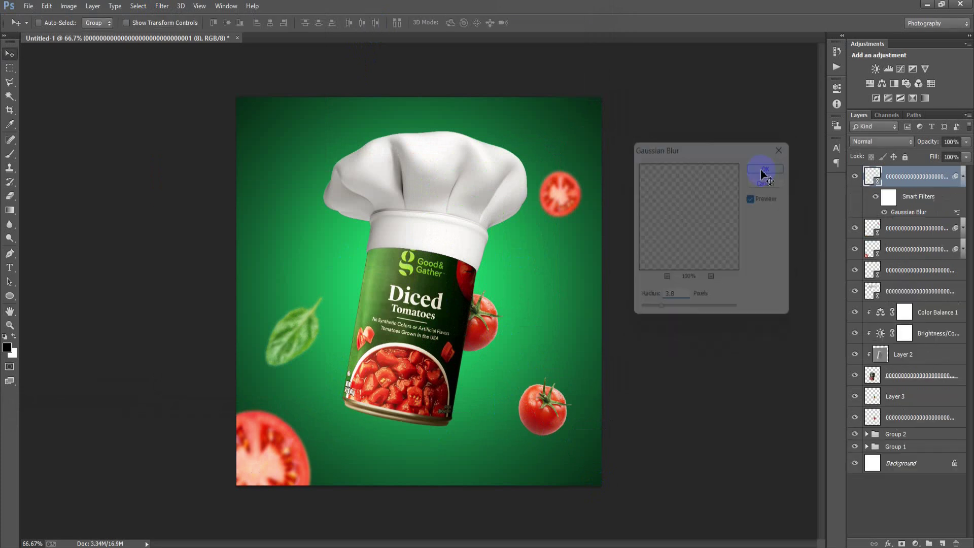
left_click(963, 180)
- Duplicate the blurred leaf to the right of the can, scaled to about 7.44% and rotated about 83°
left_click_drag(307, 329, 561, 305)
key("ctrl+t")
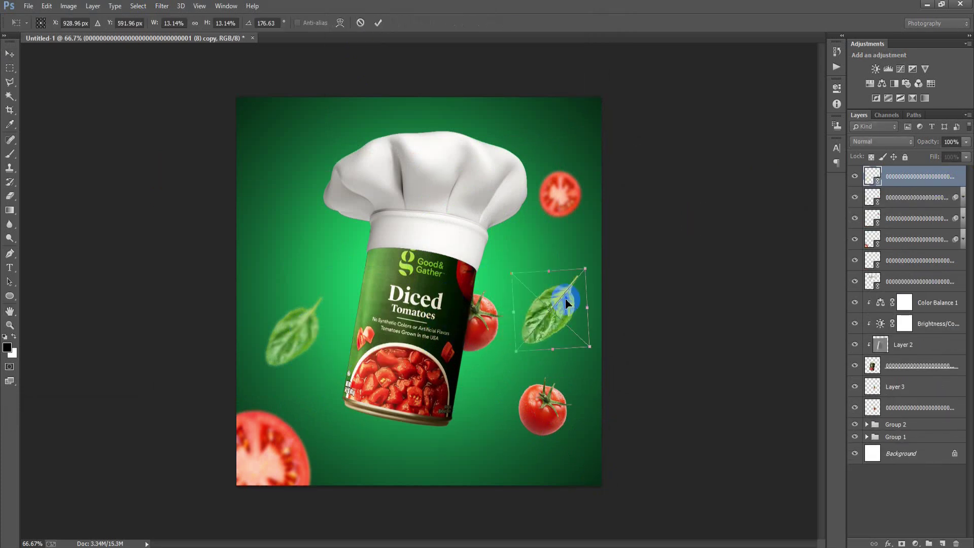
mouse_move(586, 340)
left_mouse_down()
mouse_move(578, 335)
mouse_move(602, 300)
mouse_move(574, 326)
left_mouse_up()
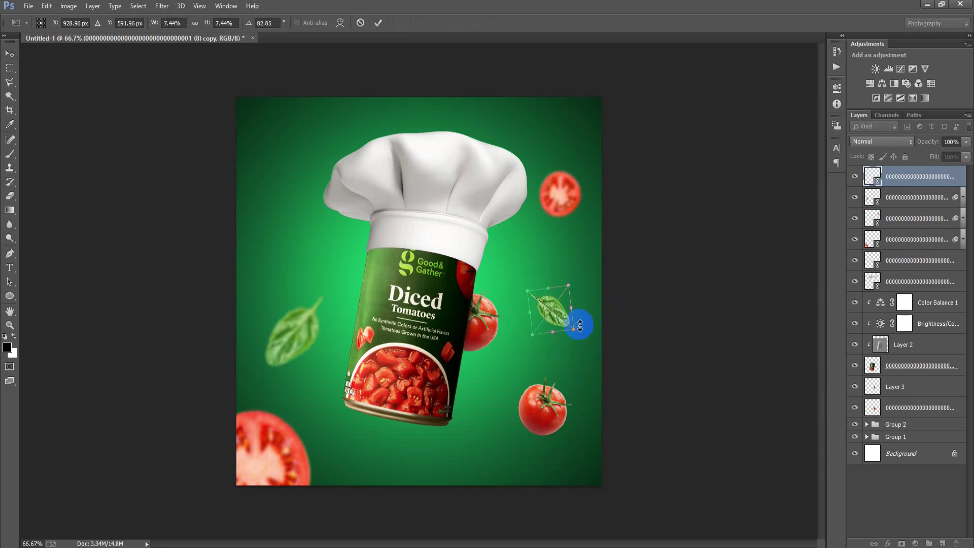
left_click(378, 23)
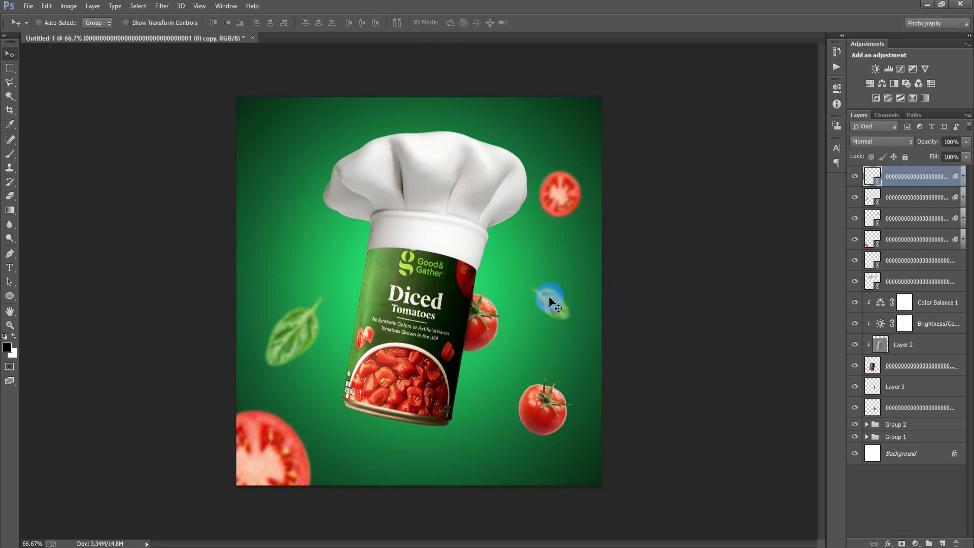
- Duplicate the small leaf above the slice beside the hat, scaled to about 4.33% and rotated about 7°
left_click_drag(570, 280, 577, 146)
key("ctrl+j")
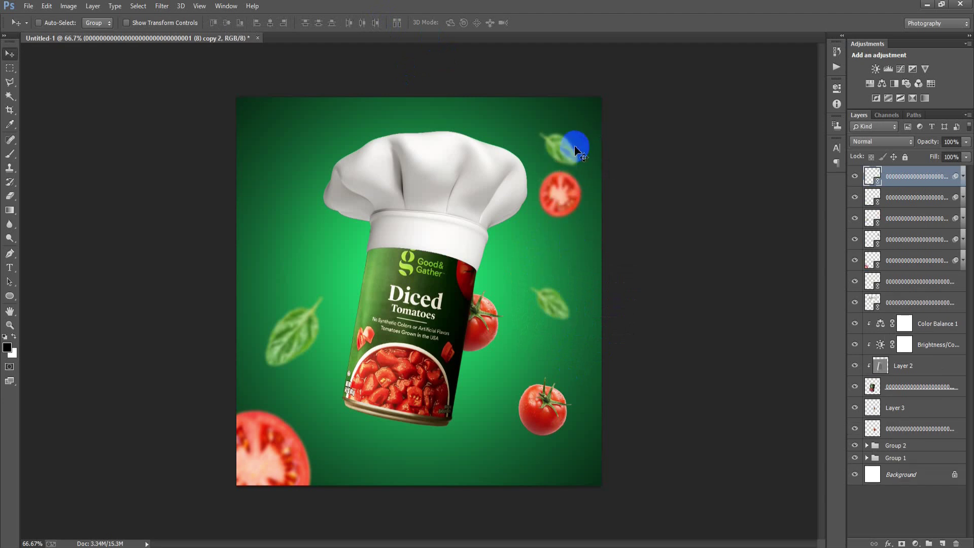
key("ctrl+t")
left_click_drag(578, 168, 580, 145)
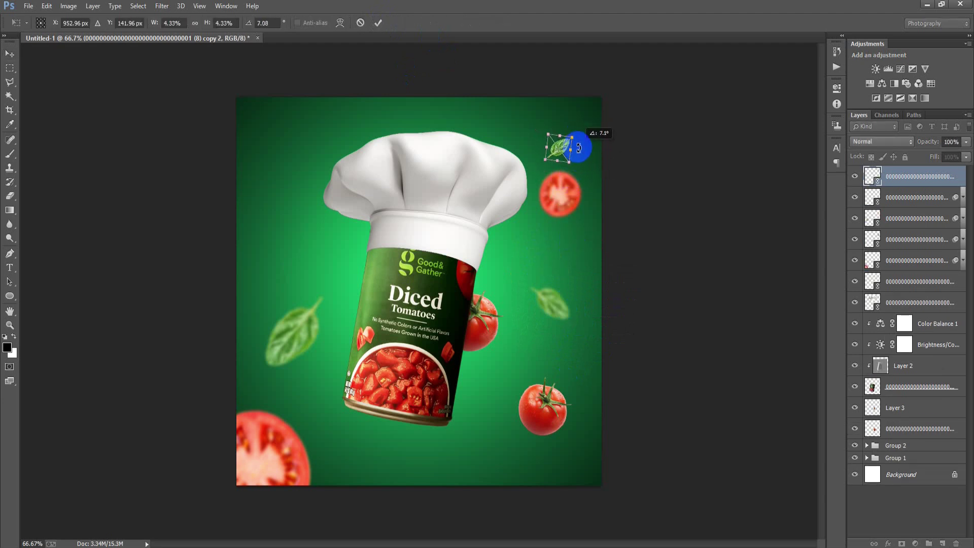
key("Return")
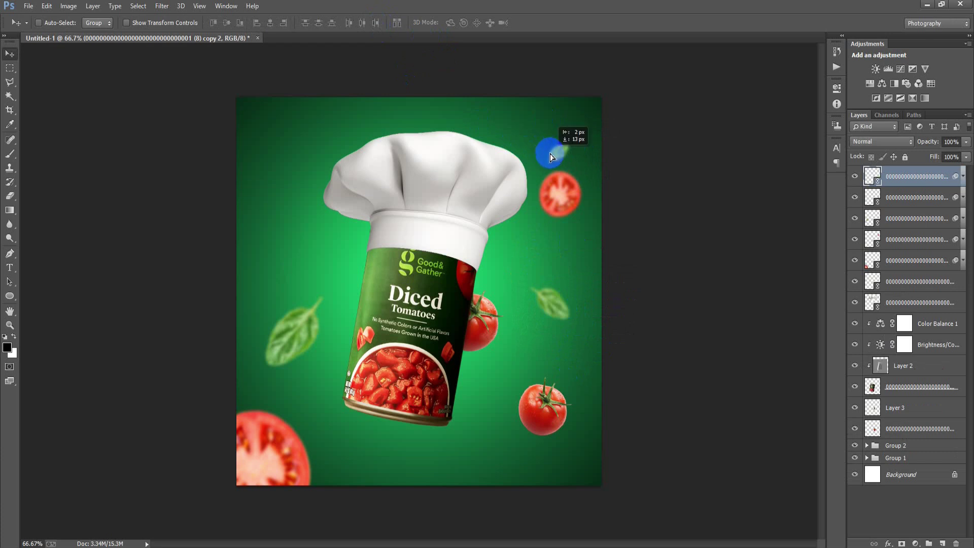
- Duplicate the small blurred leaf to the upper left of the chef hat, enlarging it and rotating it so its stem points down
left_click_drag(560, 151, 285, 144)
key("ctrl+t")
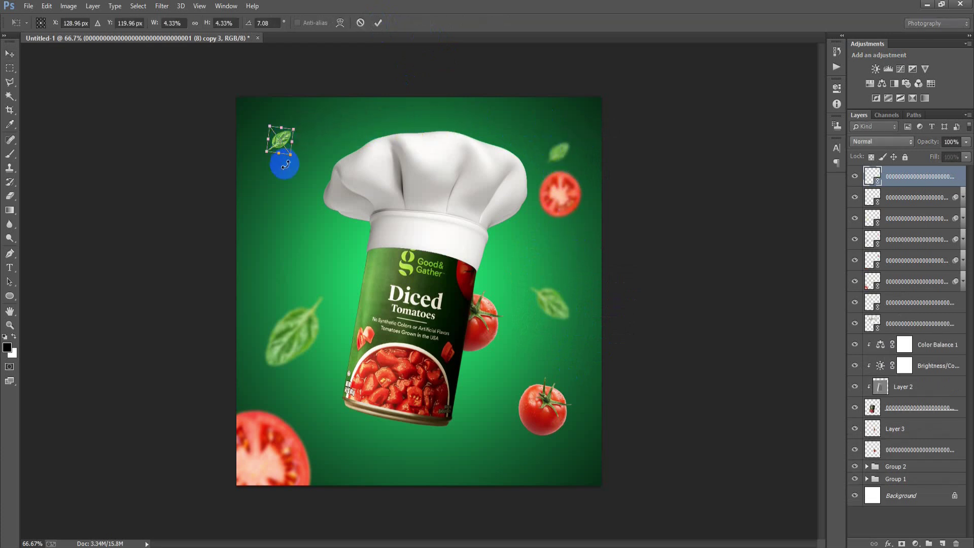
mouse_move(293, 161)
left_mouse_down()
mouse_move(296, 172)
mouse_move(337, 173)
mouse_move(305, 135)
mouse_move(288, 145)
left_mouse_up()
left_click(348, 28)
left_click(378, 23)
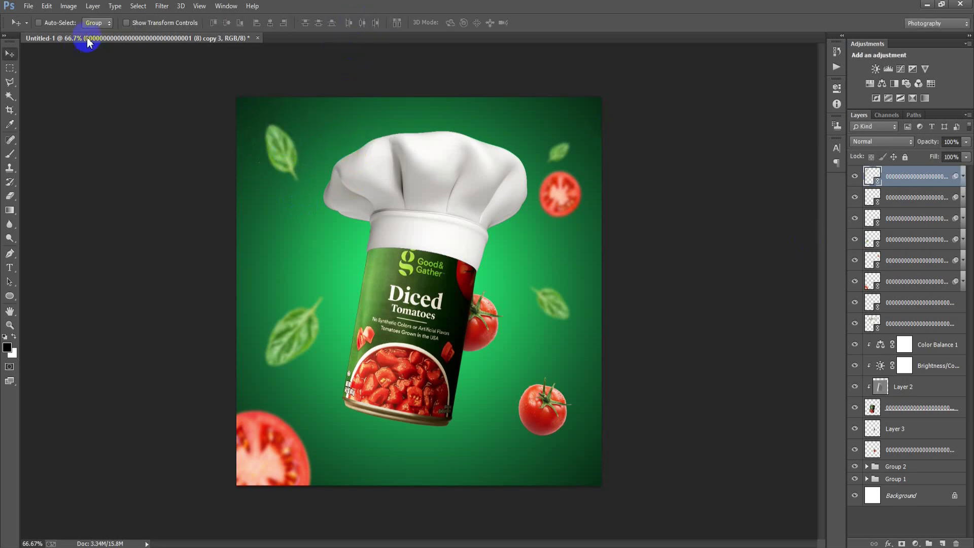
- Place the linked halved tomato image (7), scaled down and overlapping the can's left edge just below the hat
left_click(29, 6)
left_click(65, 211)
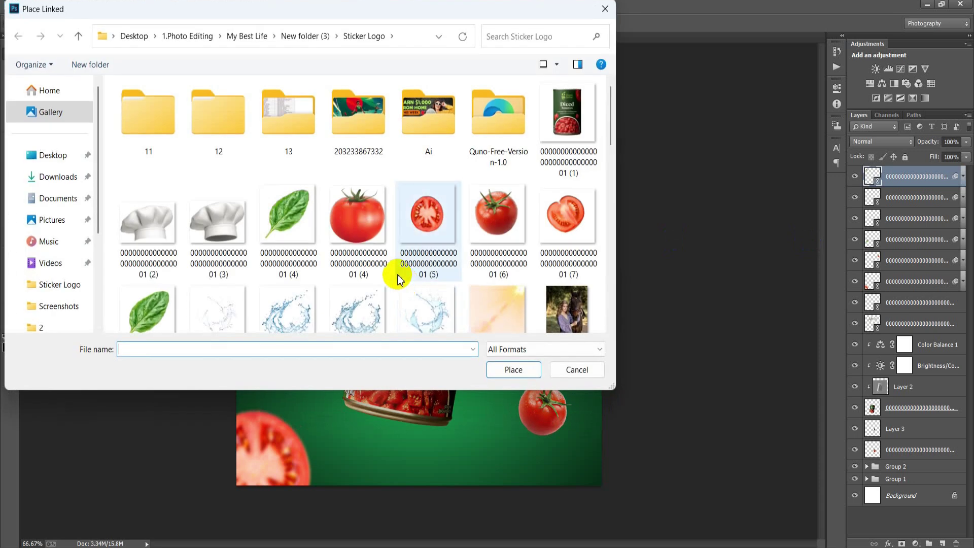
left_click(567, 218)
left_click(513, 369)
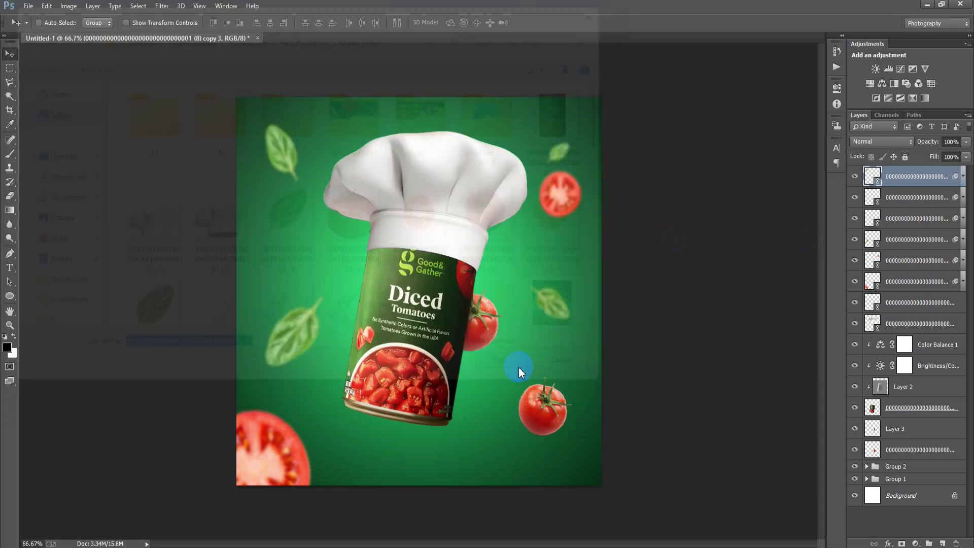
left_click_drag(601, 470, 457, 329)
left_click_drag(441, 394, 439, 387)
left_click_drag(434, 317, 349, 355)
left_click_drag(358, 311, 365, 313)
left_click(378, 23)
- Identify the layer of the large basil leaf left of the can and move the leaf slightly down and outward
left_click(893, 280)
left_click(855, 282)
left_click(855, 282)
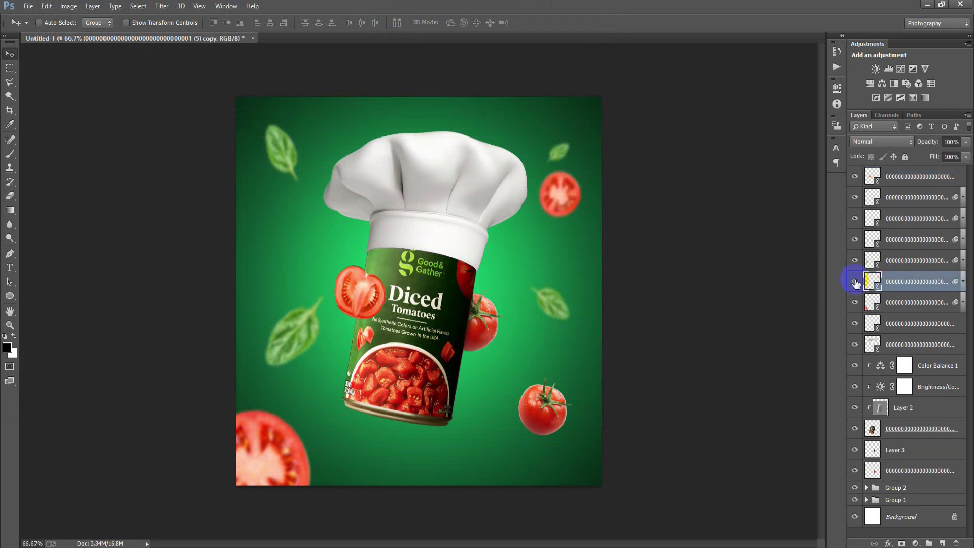
left_click(893, 260)
left_click(855, 261)
left_click(856, 261)
left_click(364, 304)
left_click_drag(295, 320, 284, 328)
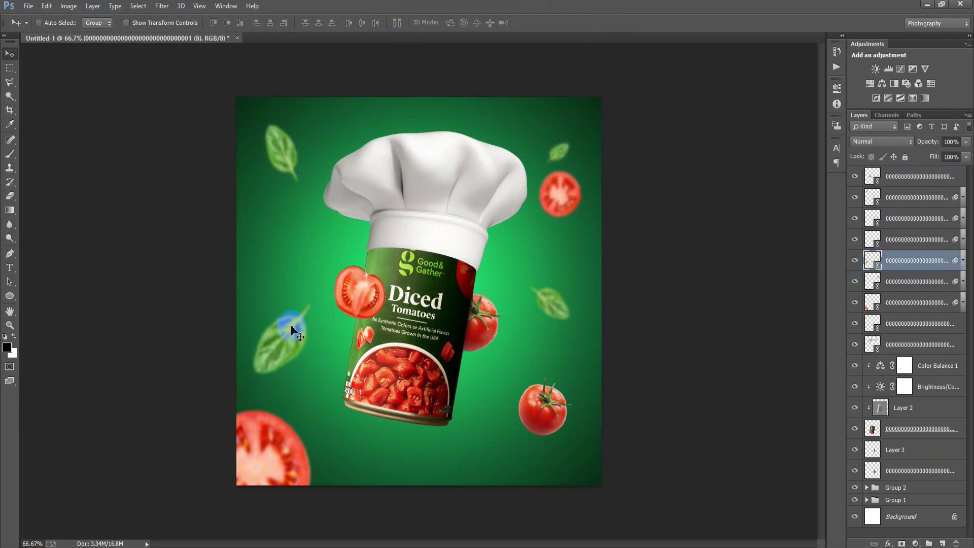
- On a new layer beneath the halved tomato, paint a soft black shadow with a 60 px brush and set the layer's opacity to 42%
left_click(915, 187)
left_click_drag(913, 199, 943, 542)
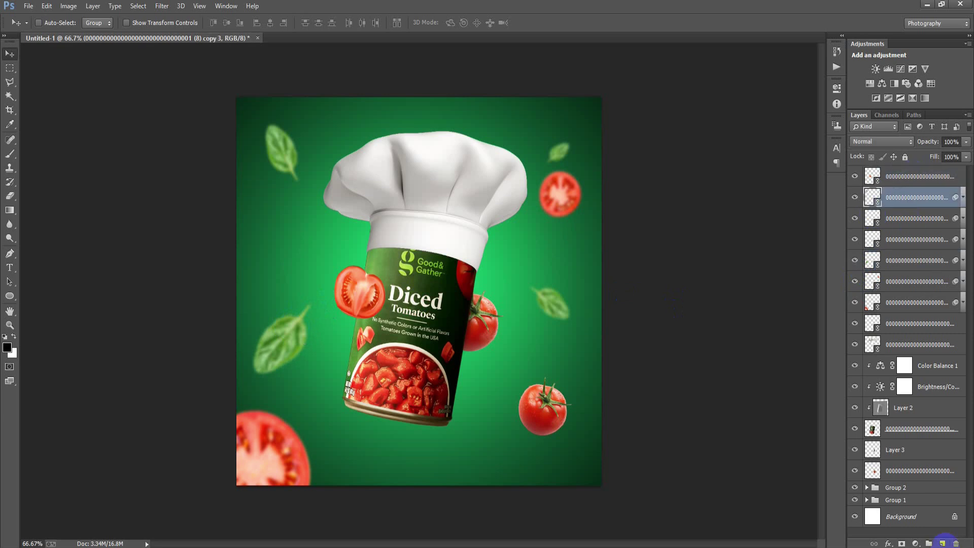
left_click(943, 543)
left_click(10, 153)
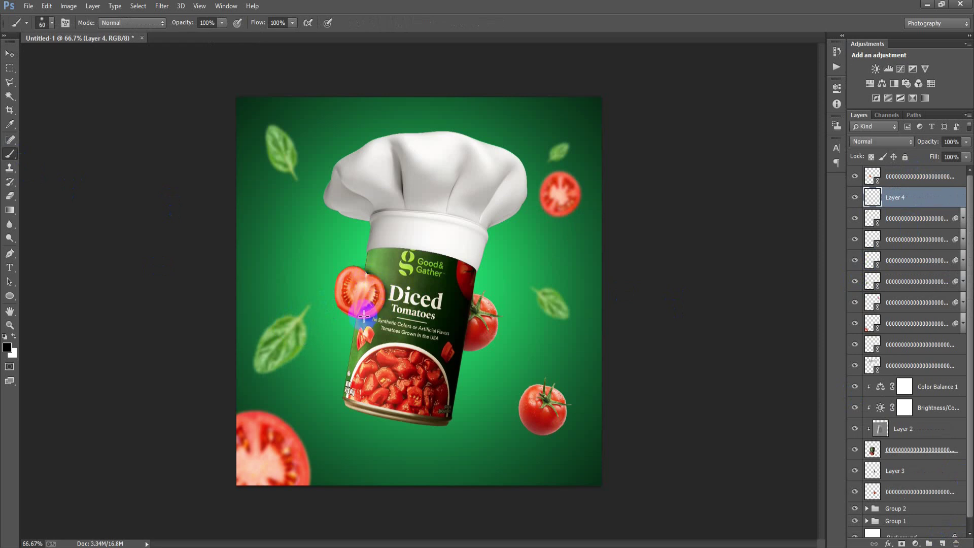
left_click(966, 141)
left_click_drag(966, 155, 946, 157)
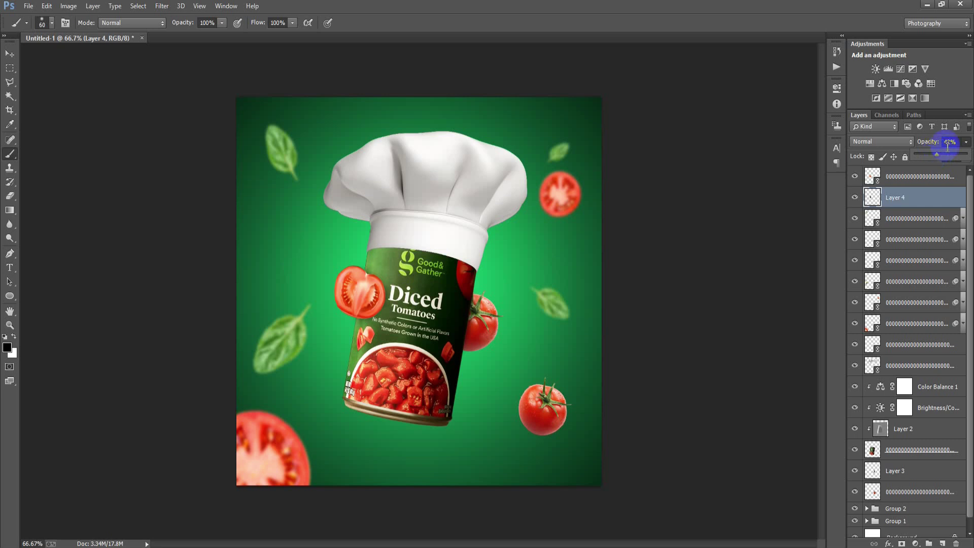
left_click(9, 55)
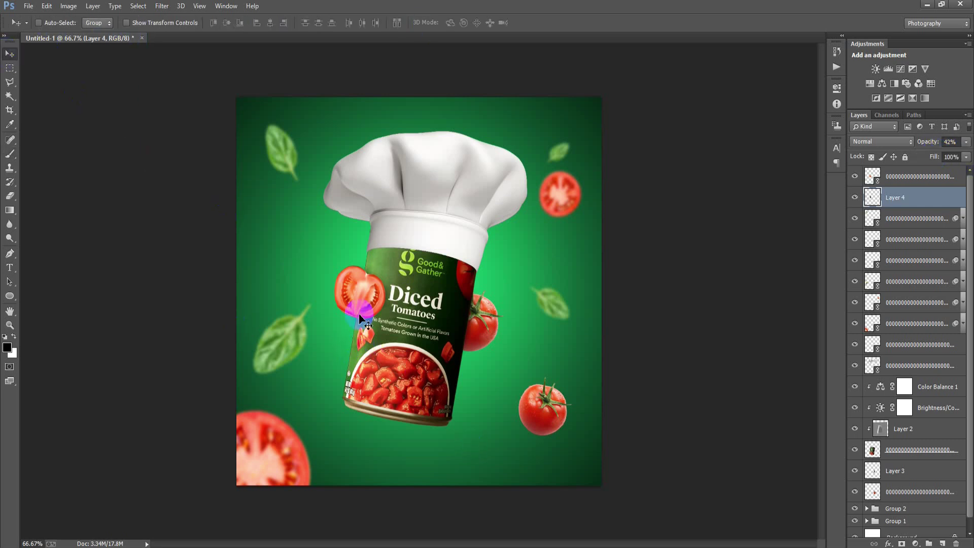
- Group all layers from the halved tomato down to the tomato above Group 2, and check the group by toggling its visibility
left_click(908, 177)
scroll(906, 264, "down", 1)
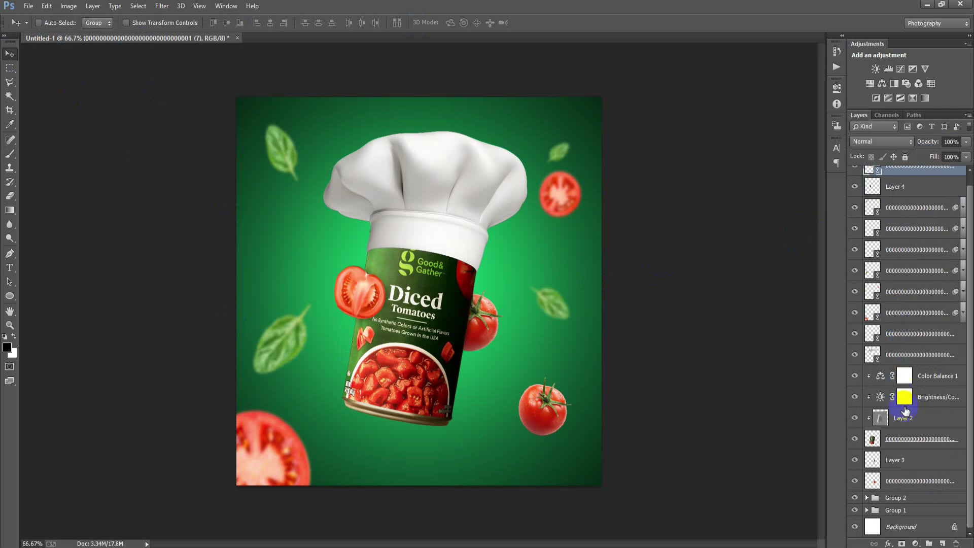
left_click(912, 482, "shift")
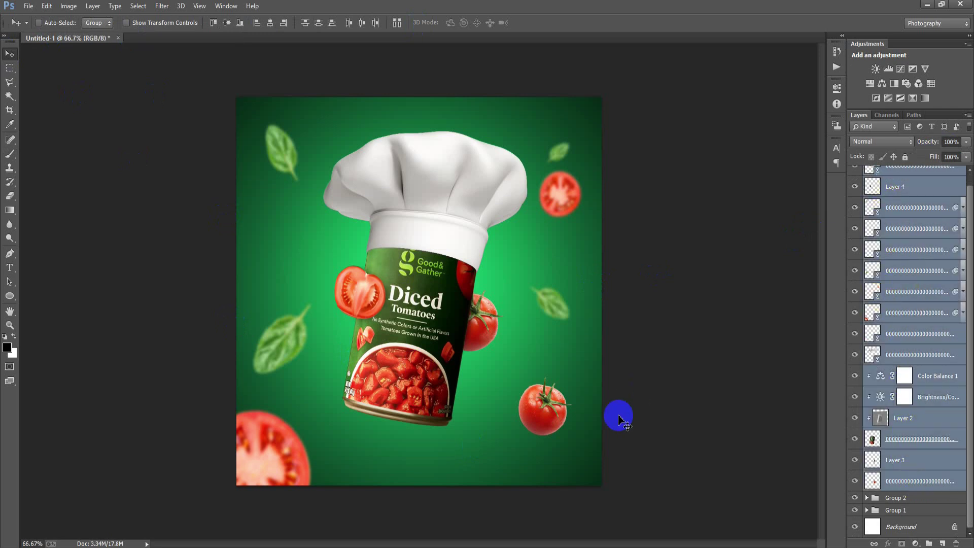
key("ctrl+g")
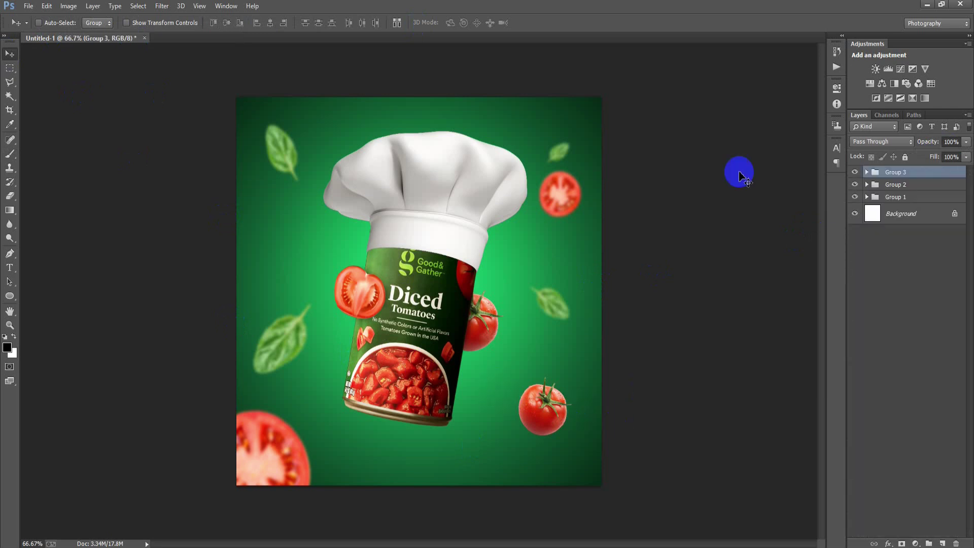
left_click(855, 172)
left_click(855, 172)
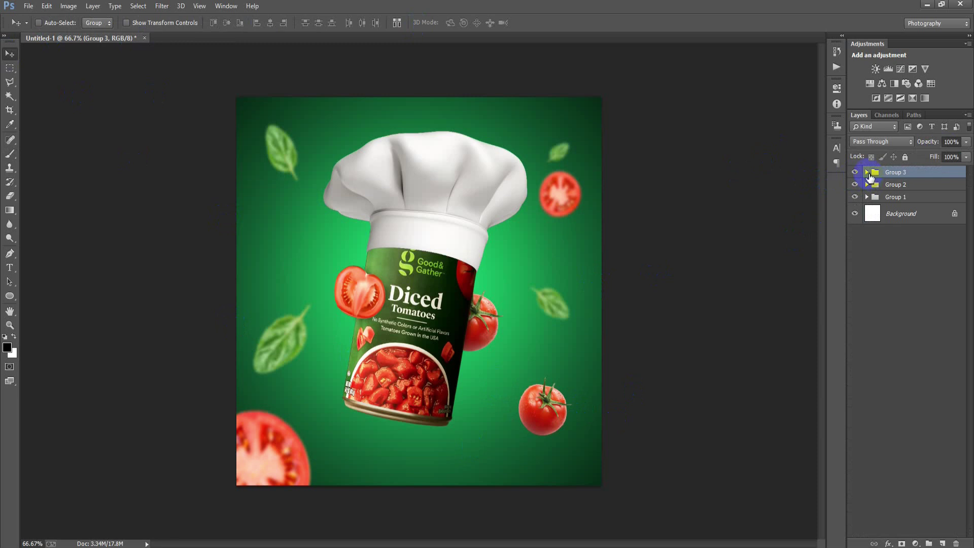
- Add a new layer above Layer 3 inside Group 3 and paint one soft black 60 px dot below the can
left_click(867, 172)
scroll(908, 507, "down", 2)
left_click(913, 460)
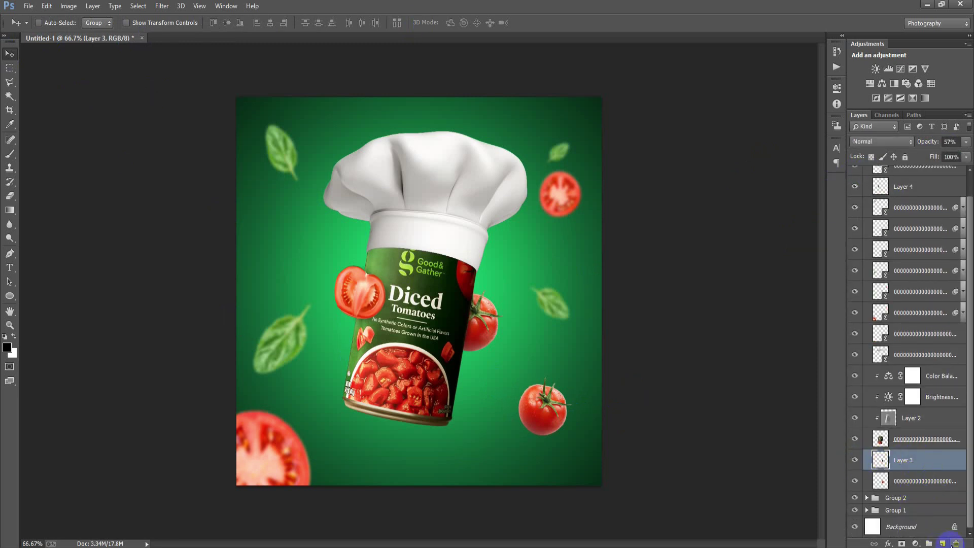
left_click(942, 544)
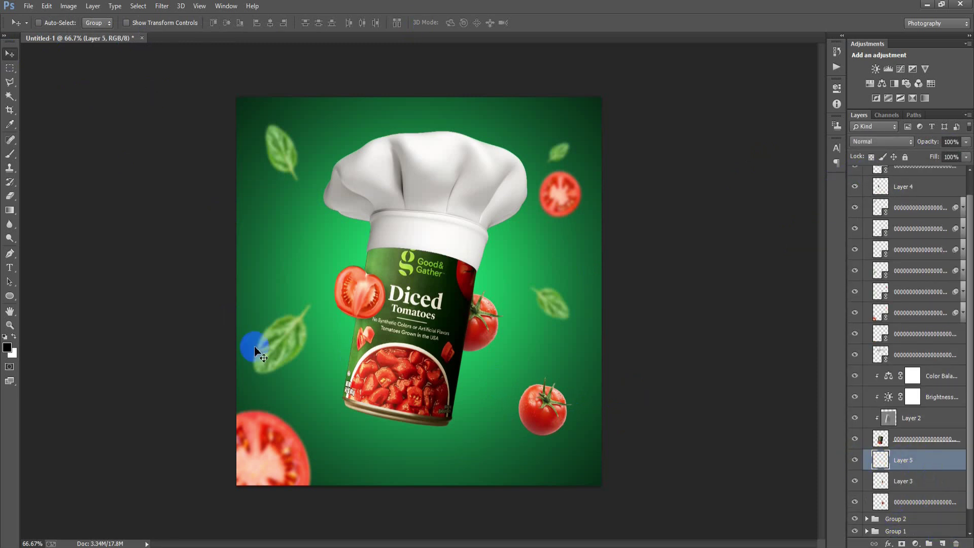
left_click(10, 155)
left_click(405, 450)
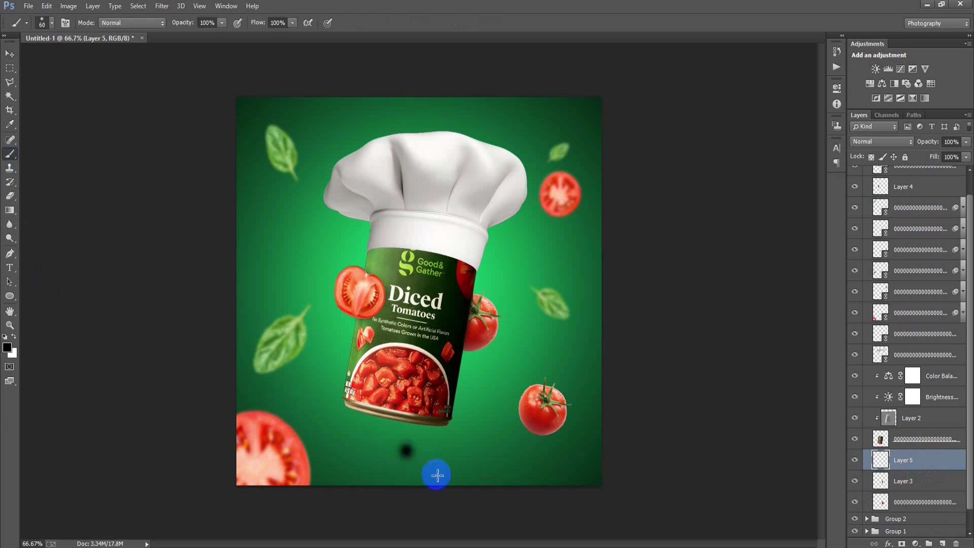
- Stretch the black dot into a flat shadow under the can, about 694% wide, 80% high and rotated -4.35°
left_click(9, 54)
left_click(466, 438)
key("ctrl+t")
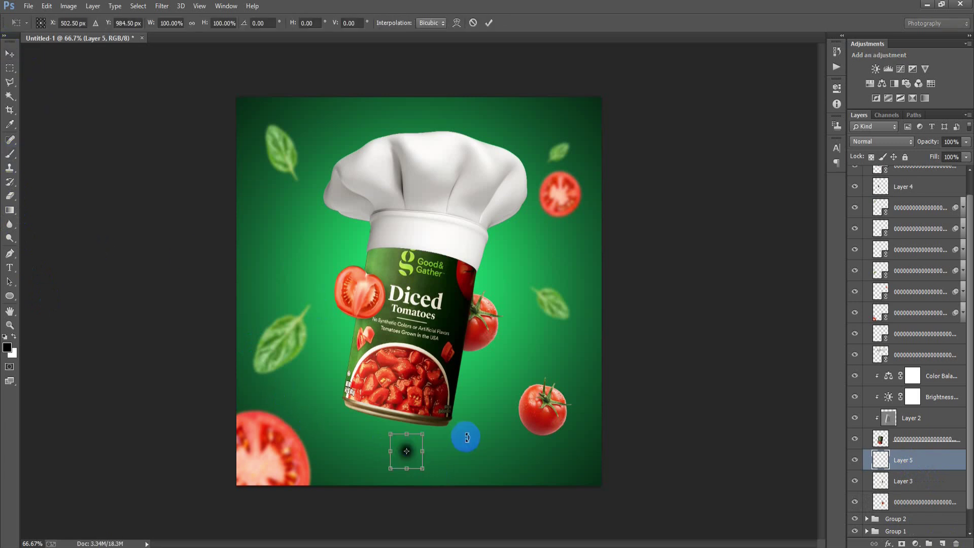
left_click_drag(423, 467, 507, 471)
mouse_move(407, 507)
left_mouse_down()
mouse_move(413, 515)
mouse_move(420, 456)
mouse_move(506, 469)
mouse_move(442, 448)
left_mouse_up()
left_click_drag(514, 447, 517, 446)
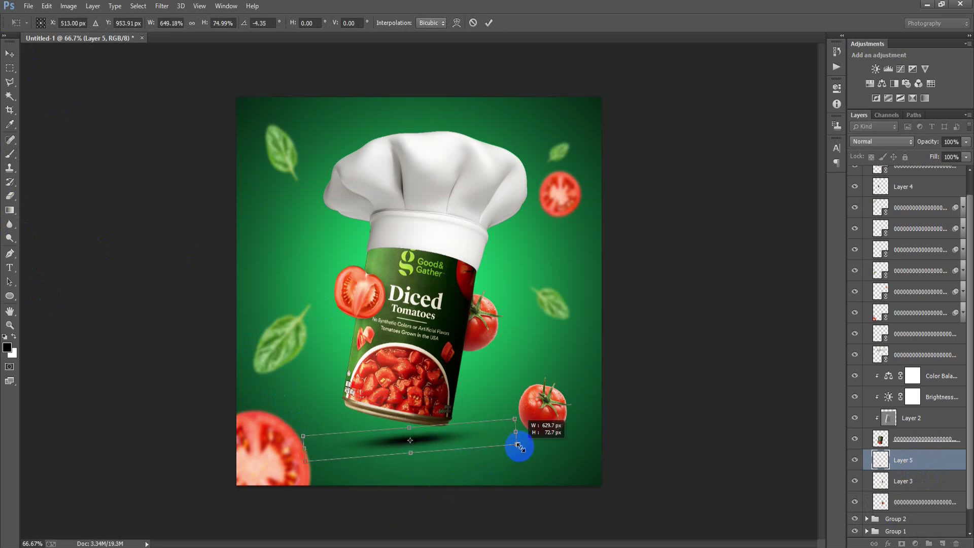
left_click_drag(304, 449, 289, 450)
left_click_drag(402, 429, 402, 426)
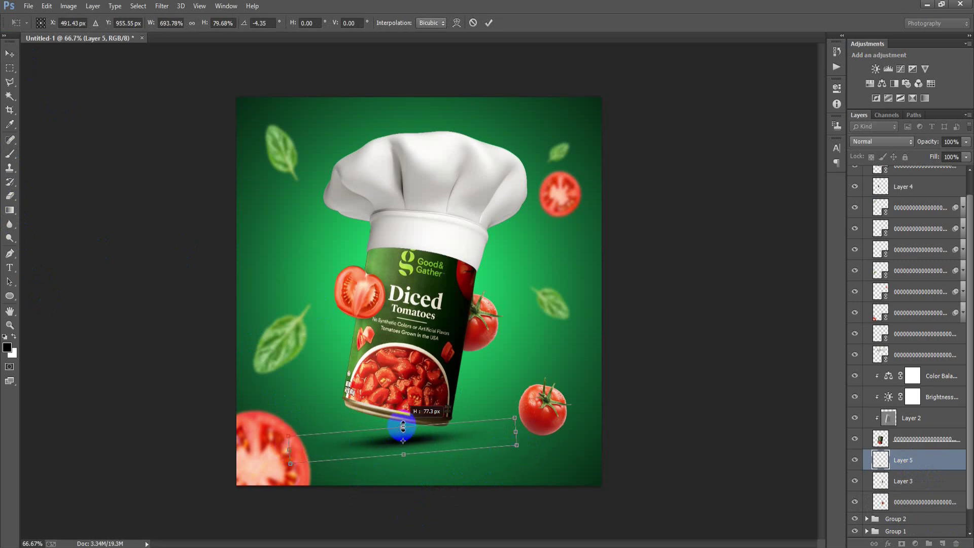
left_click(489, 22)
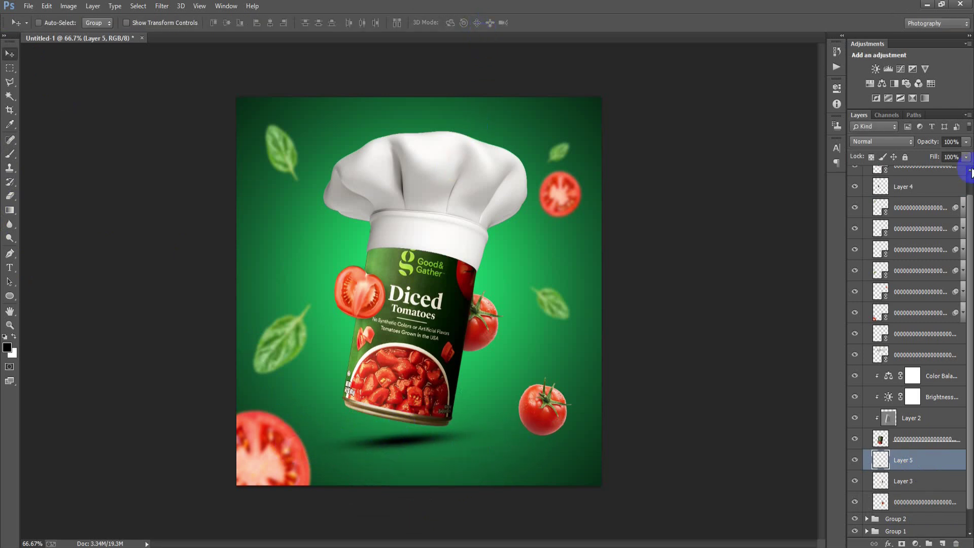
- Set the opacity of the shadow layer under the can to 49% and collapse Group 3
left_click(967, 141)
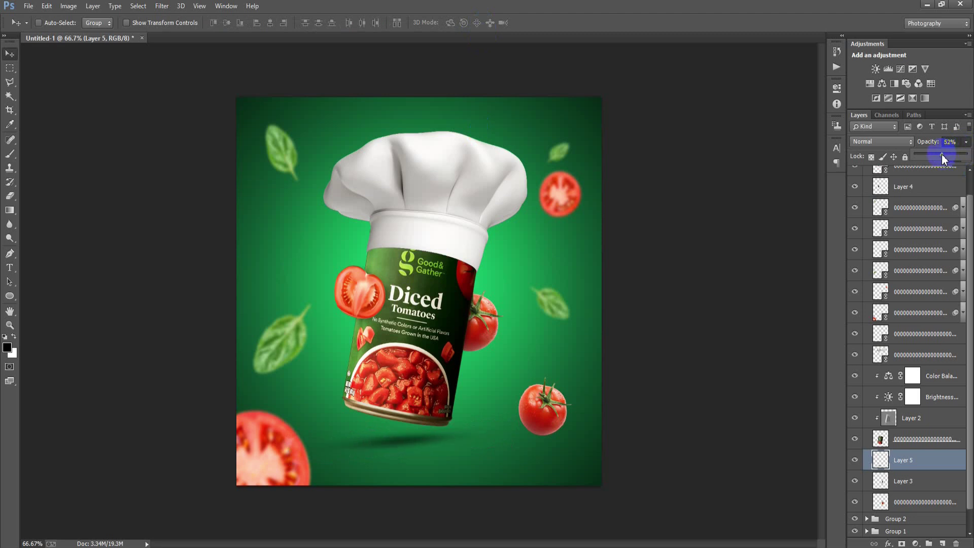
left_click_drag(940, 154, 940, 155)
left_click(663, 239)
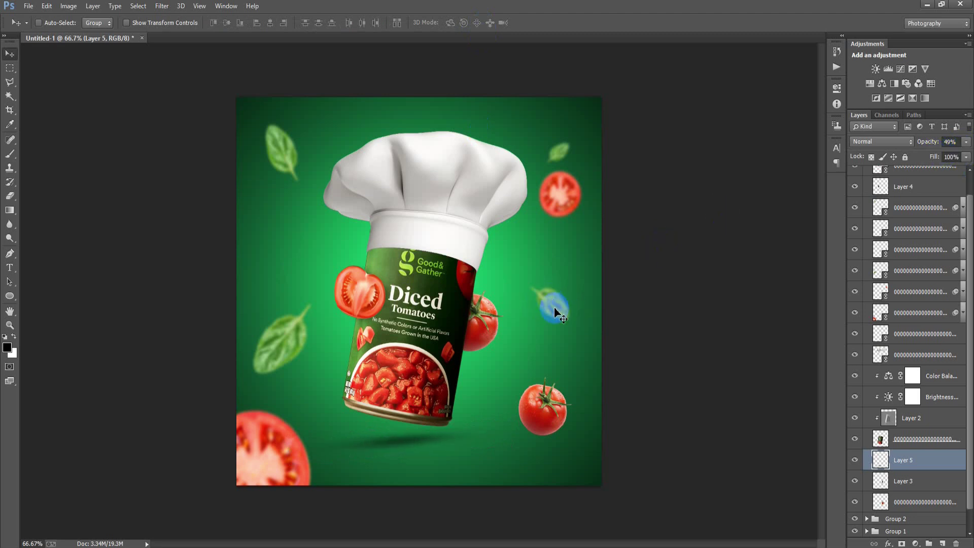
scroll(919, 203, "up", 1)
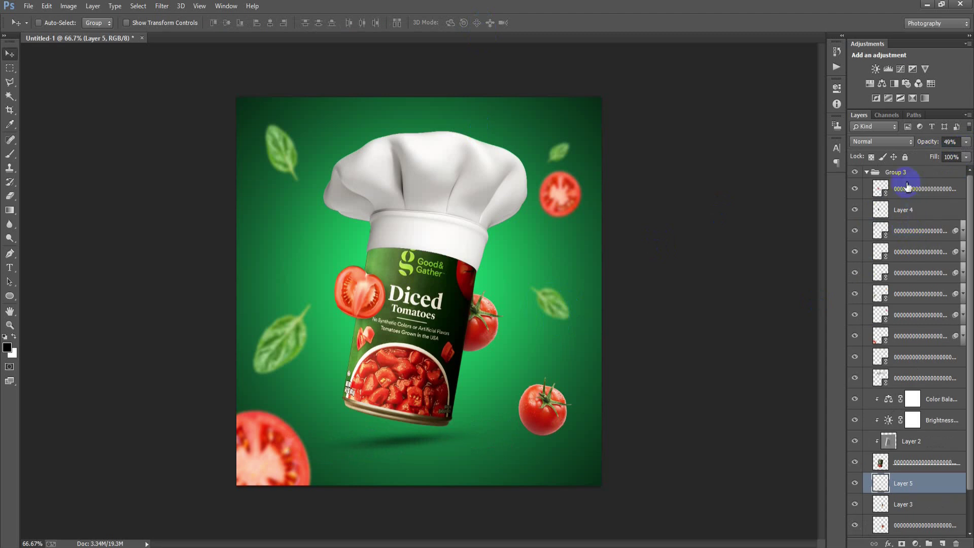
left_click(866, 172)
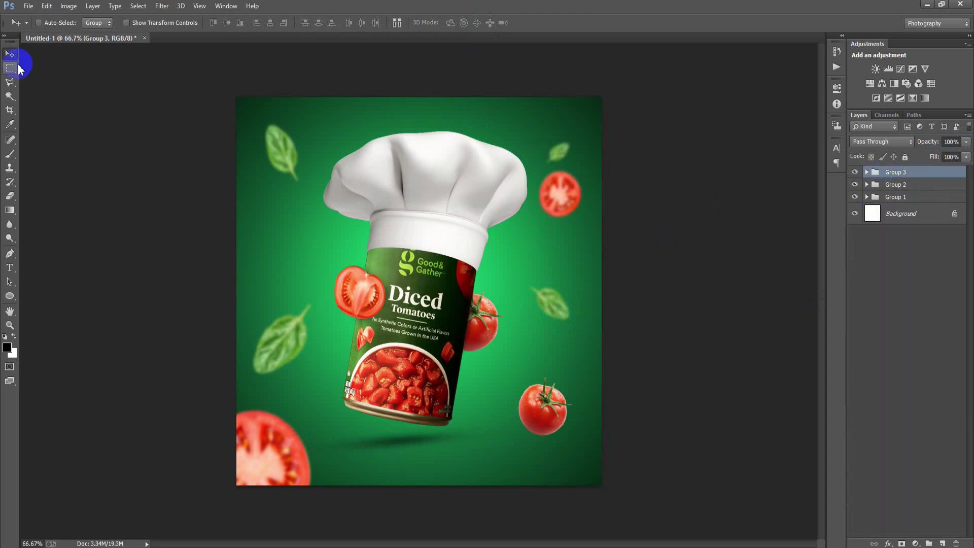
- Place the linked water splash image (12) at its original size above Group 3 and rasterize its layer
left_click(28, 5)
left_click(80, 212)
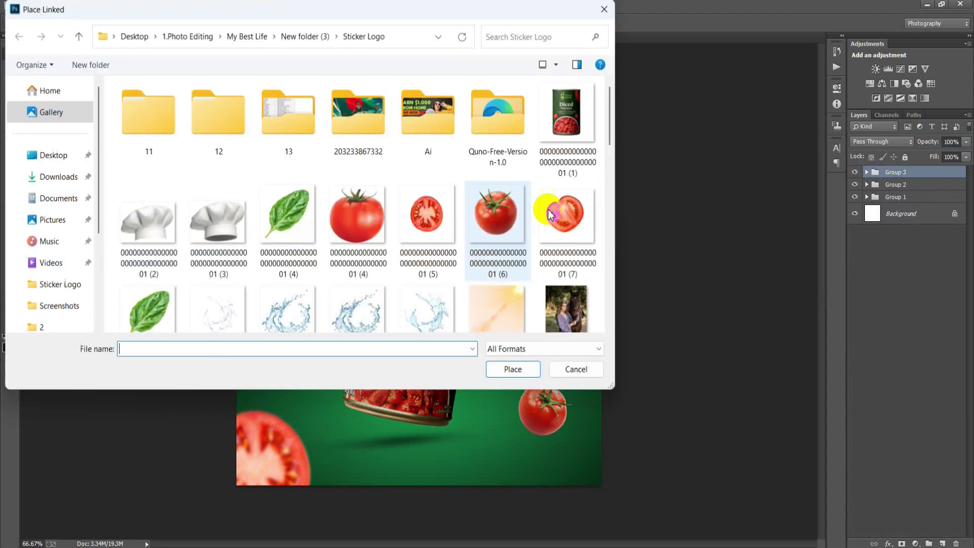
scroll(437, 245, "down", 1)
left_click(427, 264)
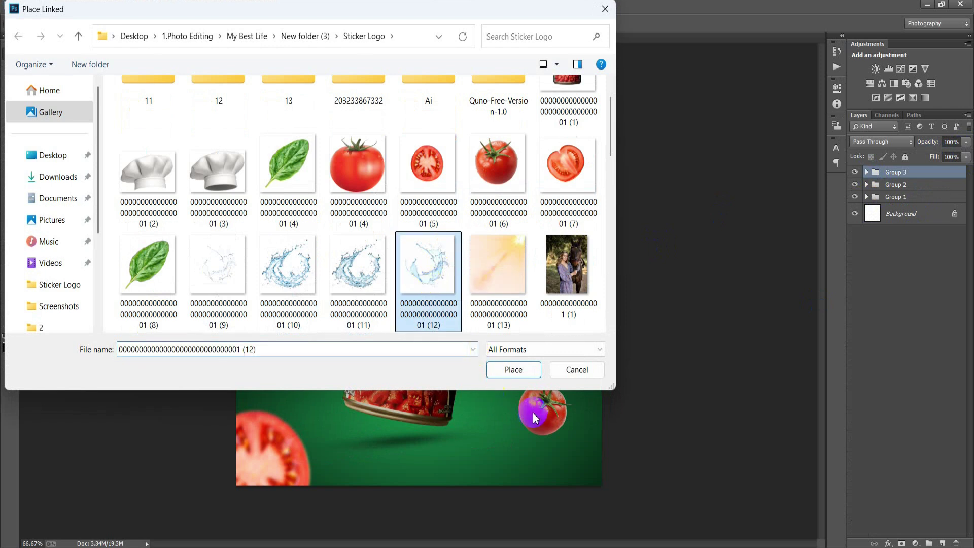
left_click(522, 372)
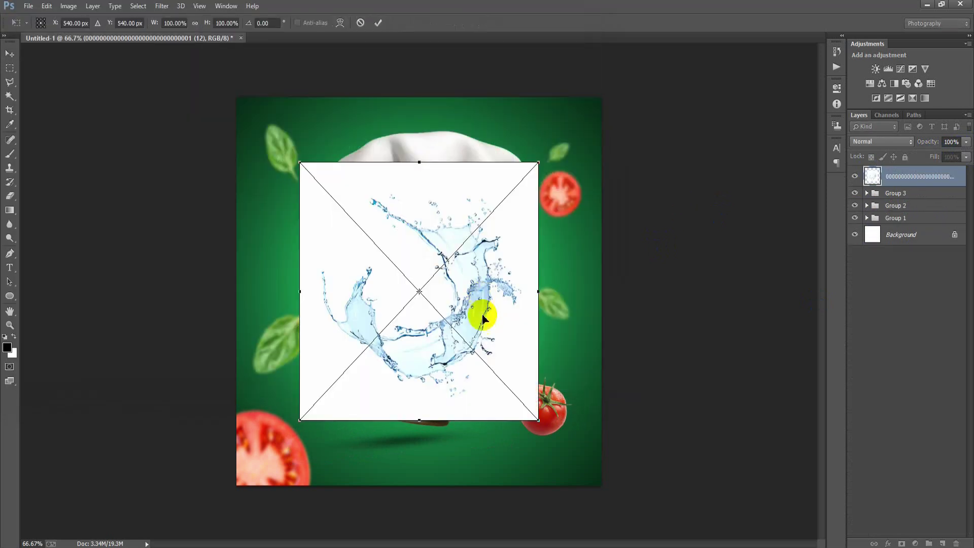
key("Return")
right_click(908, 177)
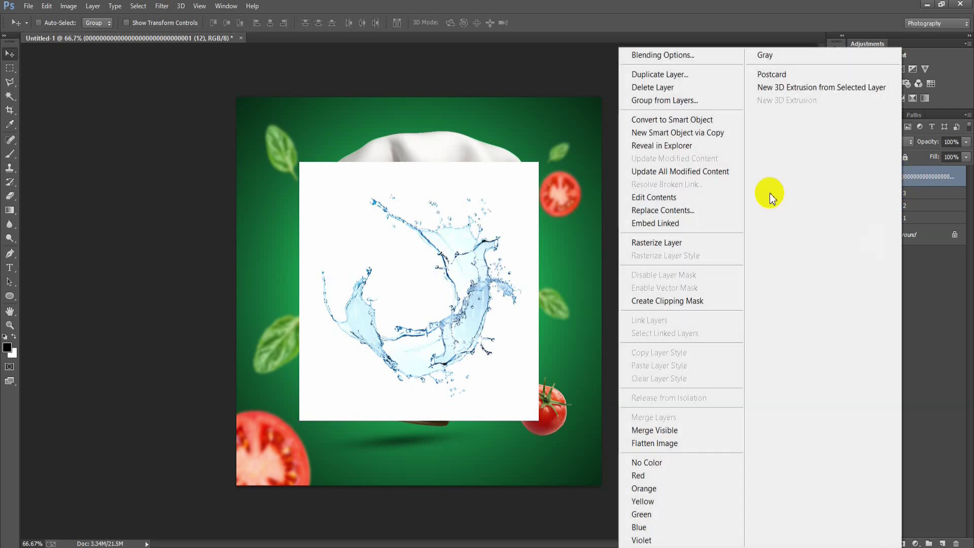
left_click(690, 244)
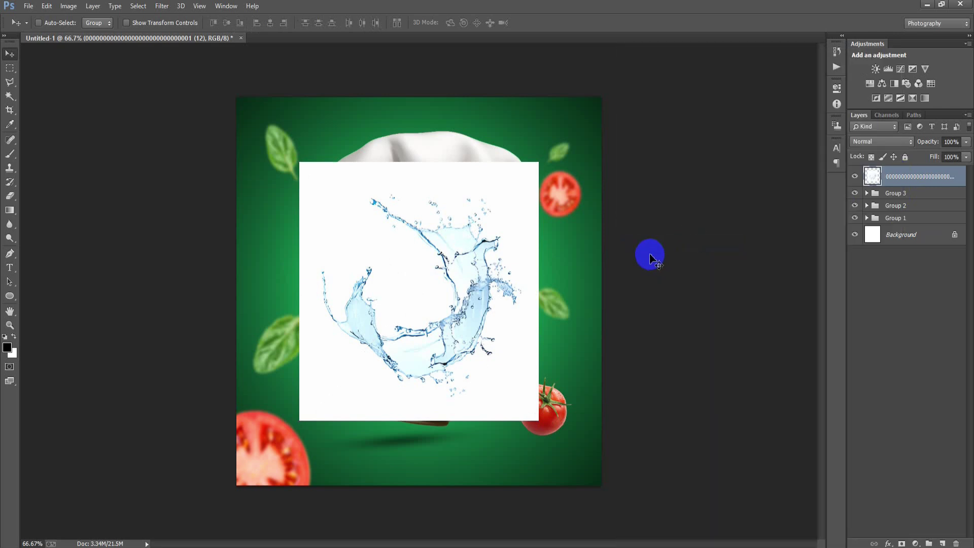
- Copy the splash layer's full contents, add a layer mask from that selection, and paste the copied image into the mask
left_click(856, 177, "ctrl")
left_click(872, 185, "ctrl")
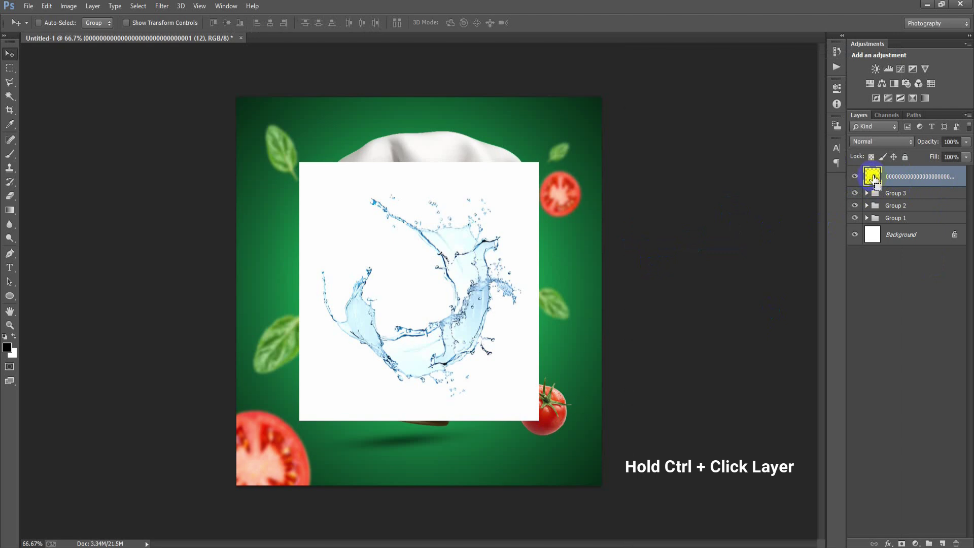
key("ctrl+c")
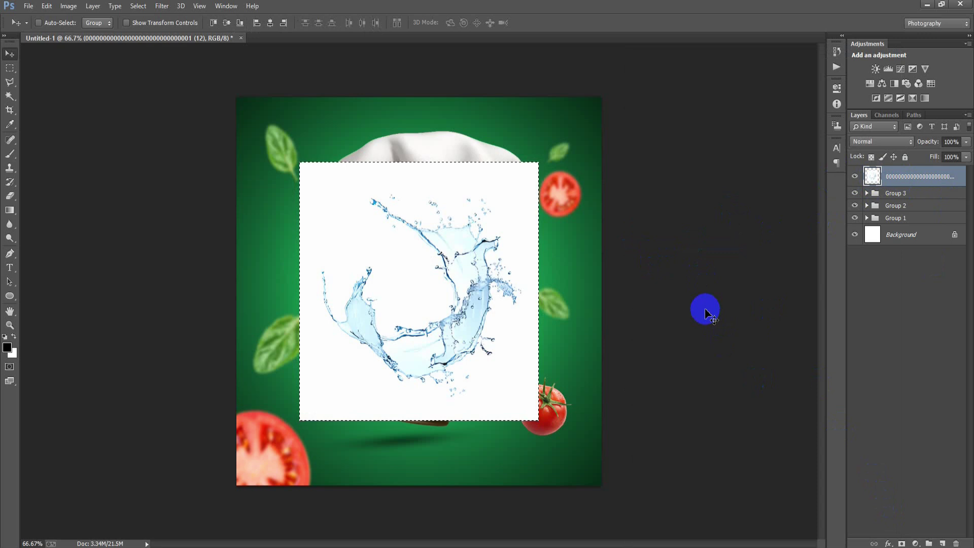
left_click(902, 543)
left_click(897, 182)
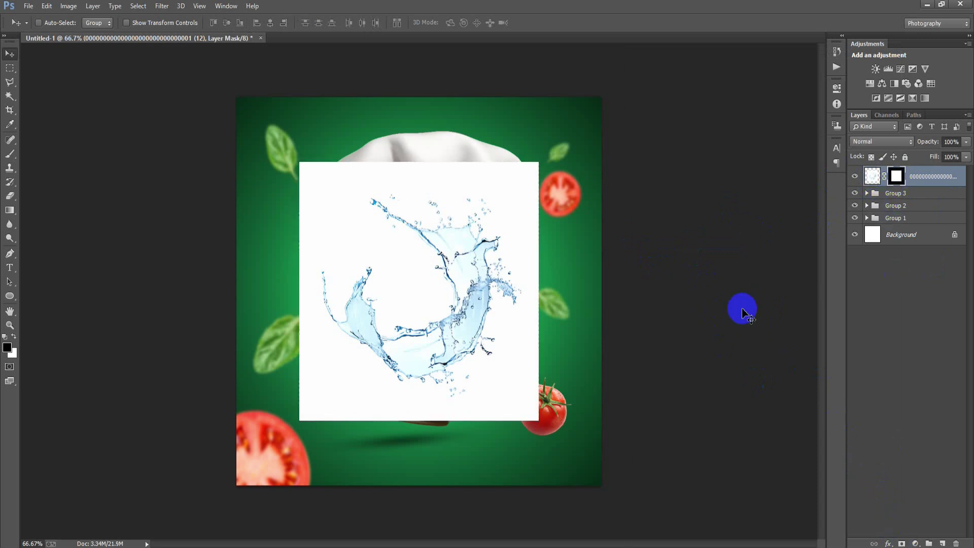
left_click(897, 178, "alt")
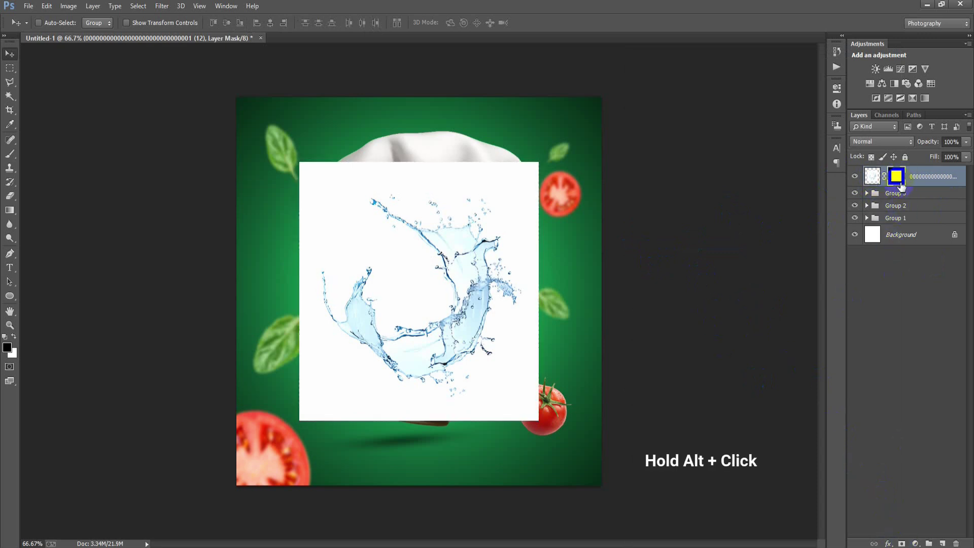
left_click(897, 177, "alt")
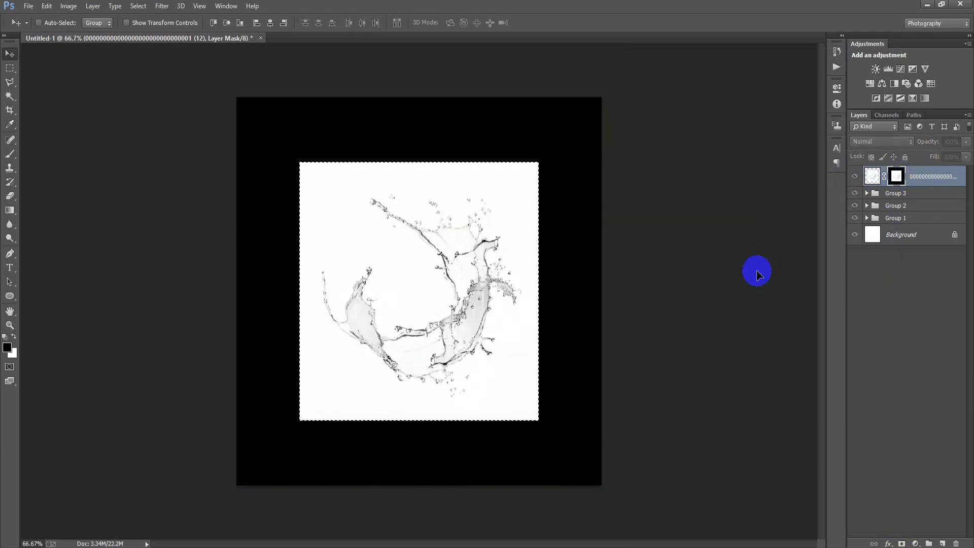
- Invert the splash layer's mask and deselect
left_click(897, 177)
key("ctrl+i")
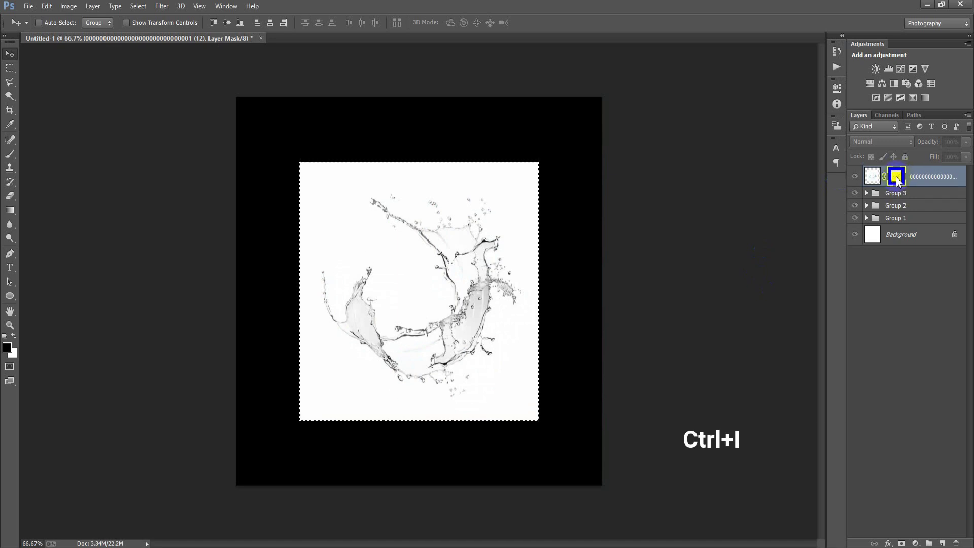
key("ctrl+i")
key("ctrl+d")
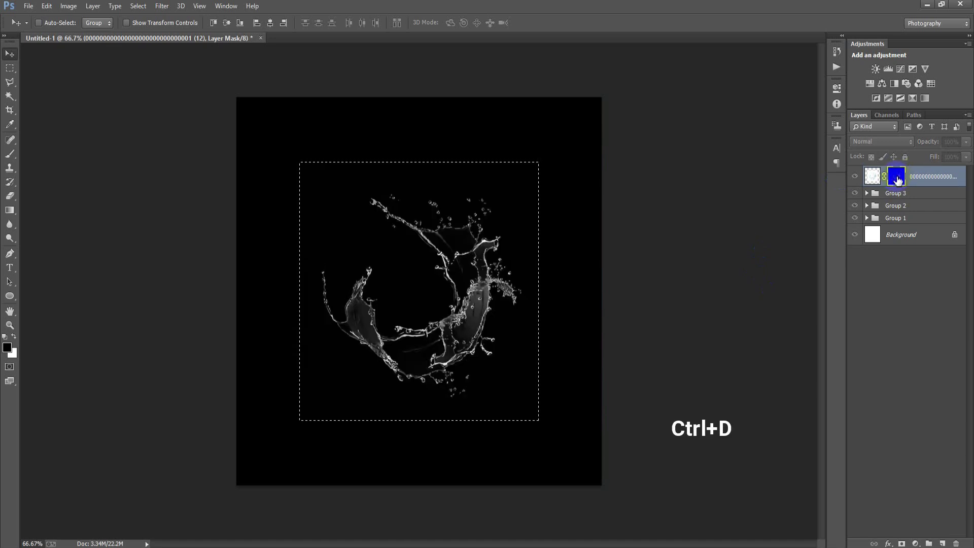
key("ctrl+d")
- Fill the splash layer's image, not its mask, with the white background colour
left_click(873, 176)
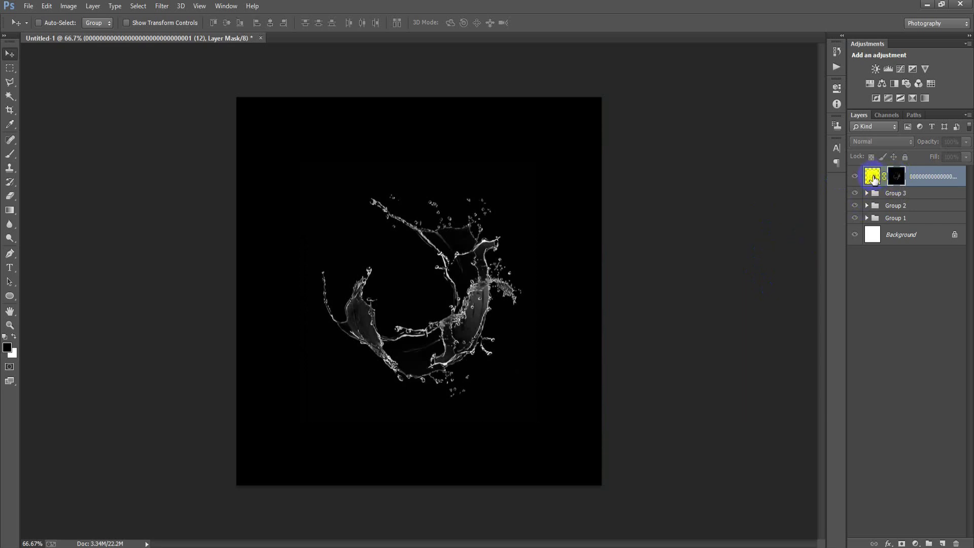
key("ctrl+Delete")
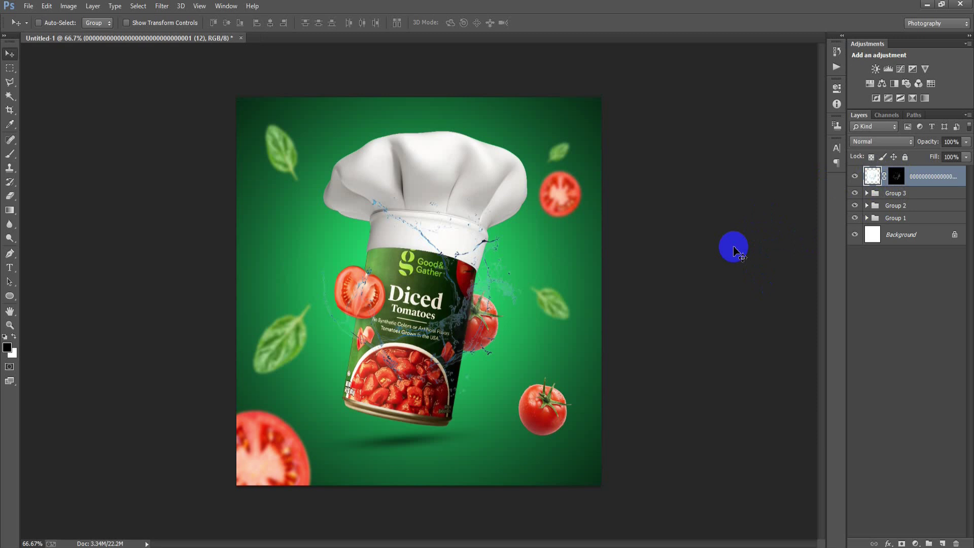
key("ctrl+z")
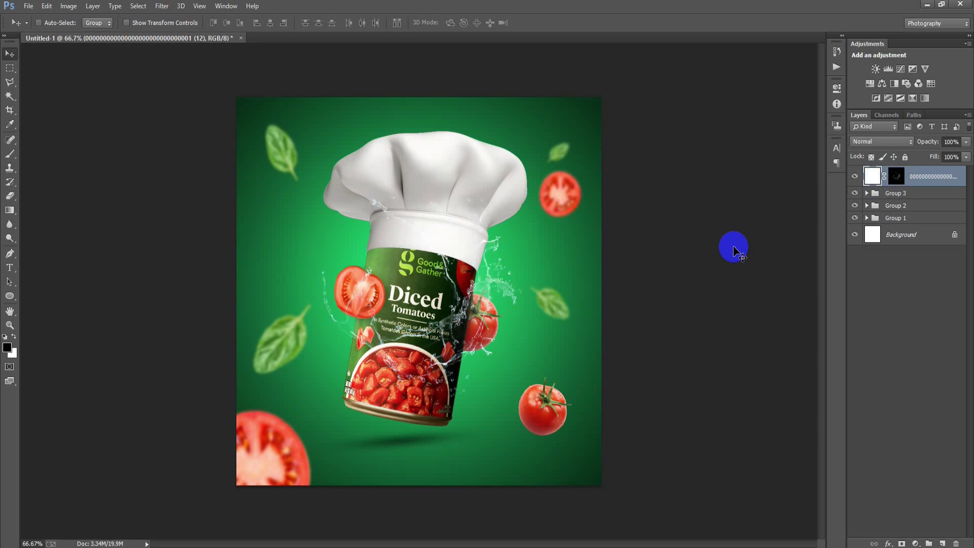
- Scale the water splash to about 36.44%, rotate it about 29.82°, and fit it around the whole tomato beside the can's base
key("ctrl+t")
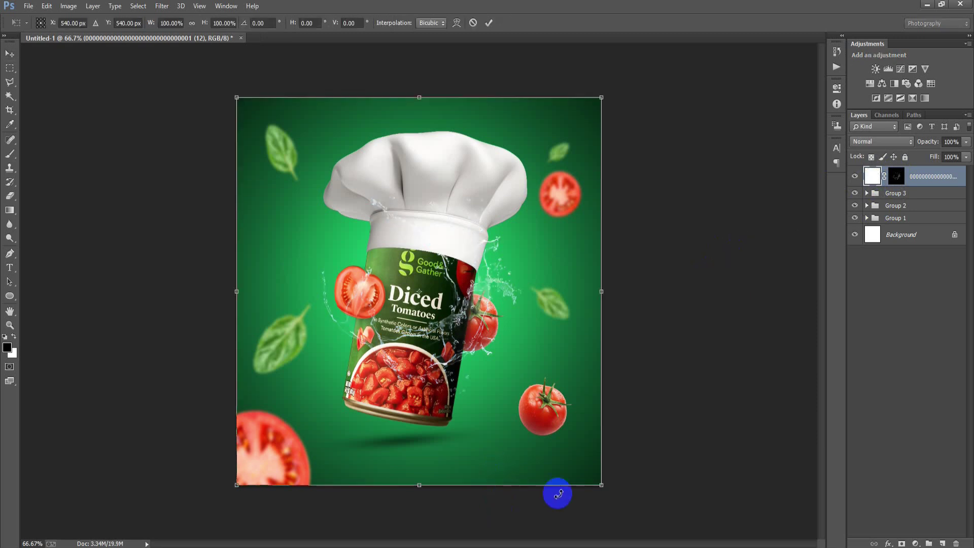
left_click_drag(601, 487, 554, 438)
left_click_drag(578, 517, 572, 502)
left_click_drag(558, 442, 561, 454)
left_click_drag(570, 511, 569, 501)
left_click_drag(568, 459, 566, 464)
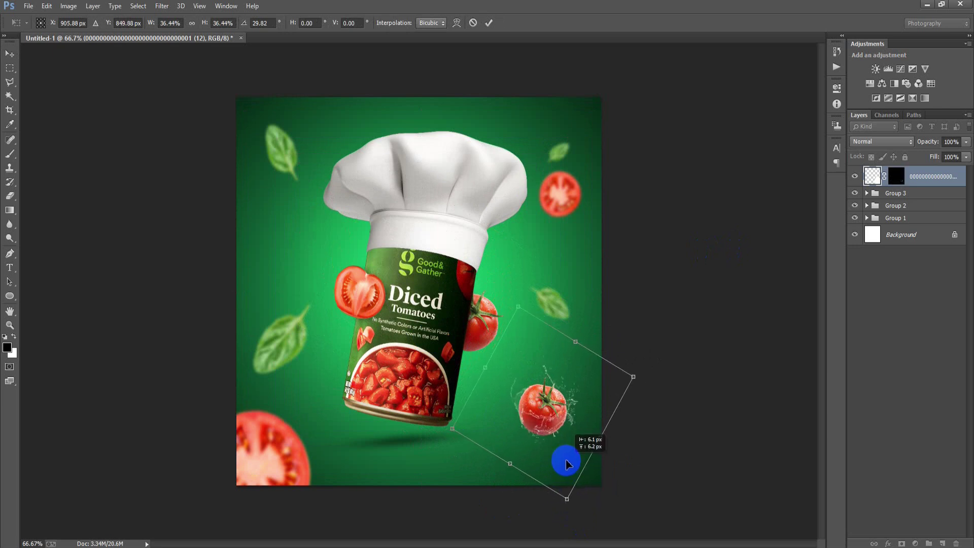
left_click(489, 23)
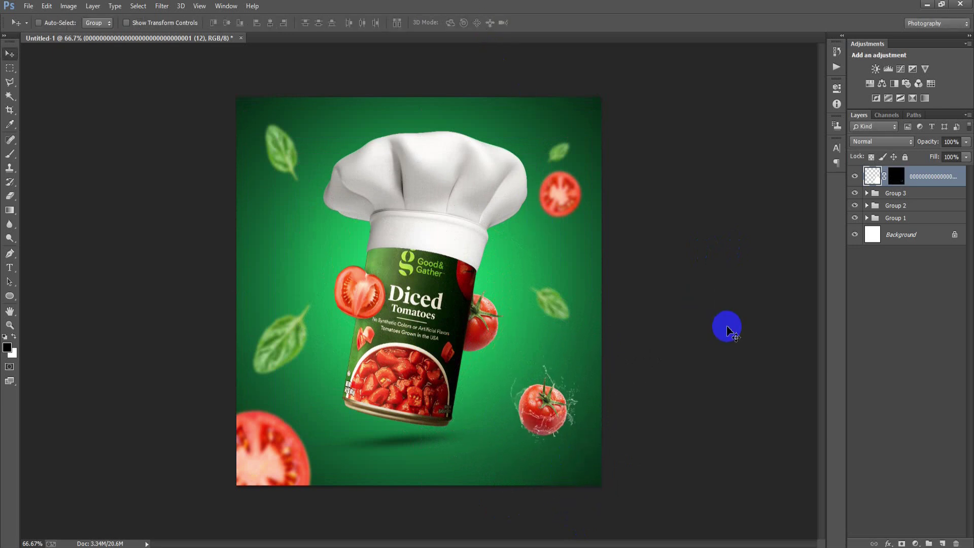
- Duplicate the masked splash layer to strengthen it and merge the two copies into one layer
key("ctrl+j")
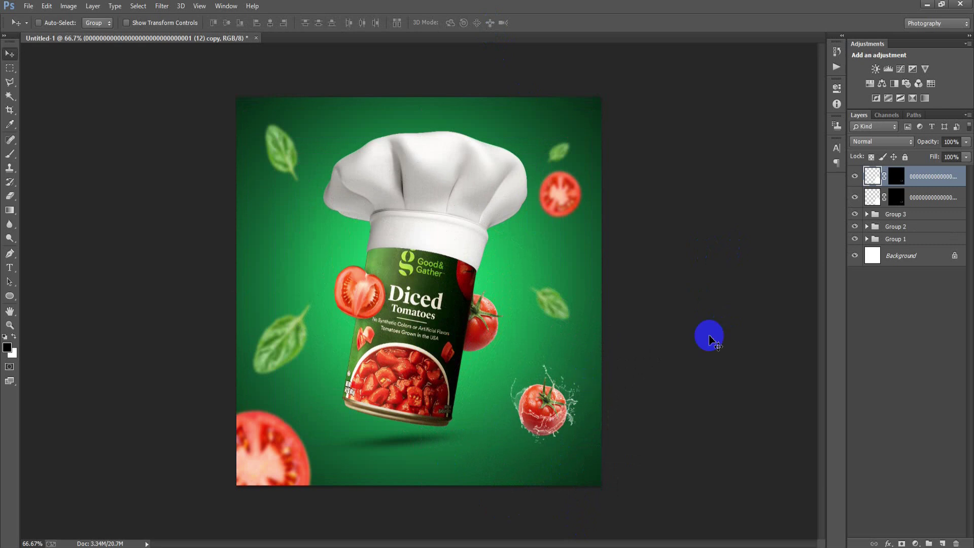
left_click(936, 197, "shift")
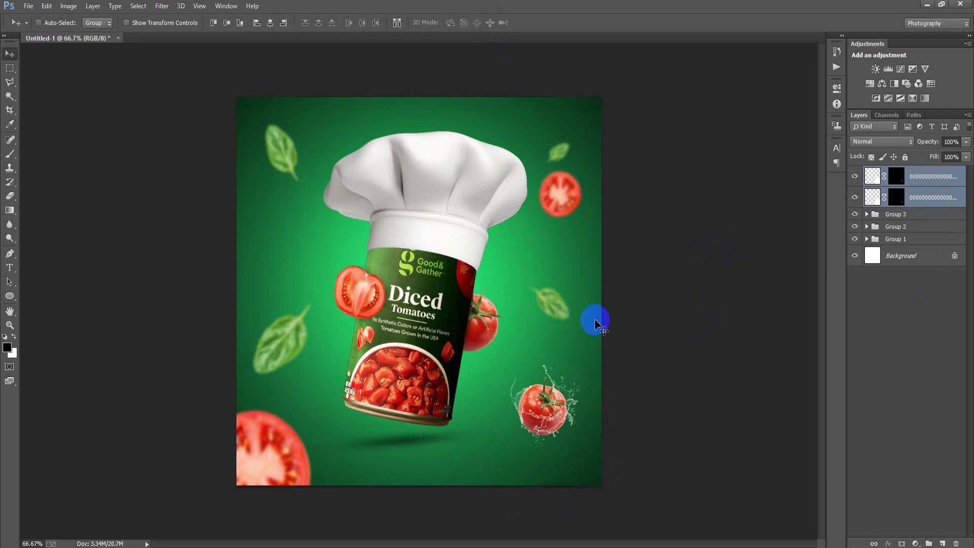
key("ctrl+e")
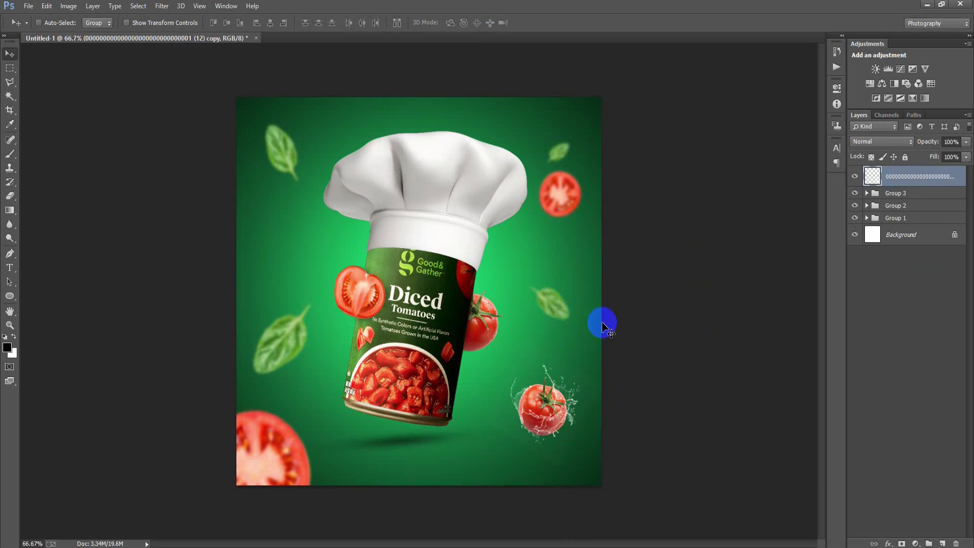
- Duplicate the merged splash, place the copy directly below the can layer in Group 3, and move it over the tomato behind the can
left_click_drag(856, 177, 871, 197)
left_click_drag(921, 455, 927, 508)
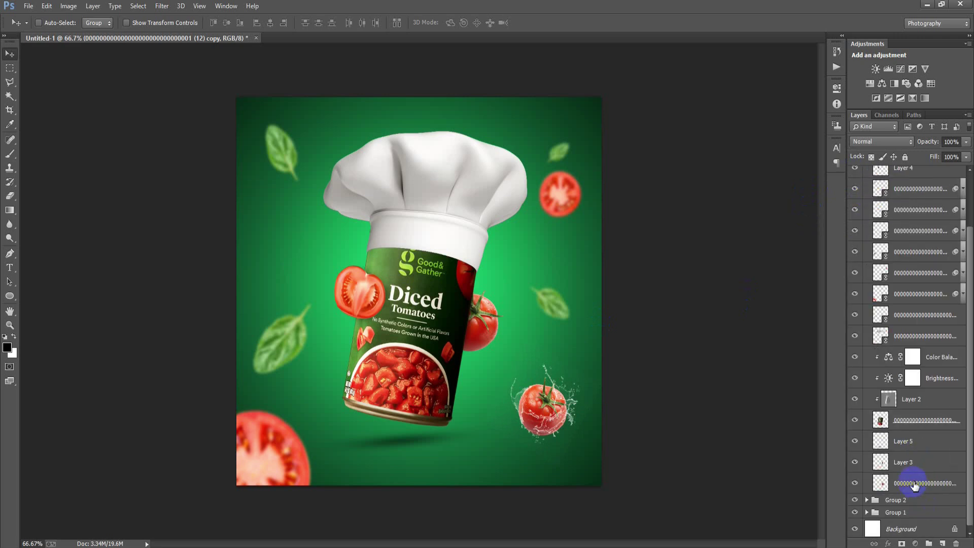
left_click(915, 486)
left_click_drag(915, 486, 914, 284)
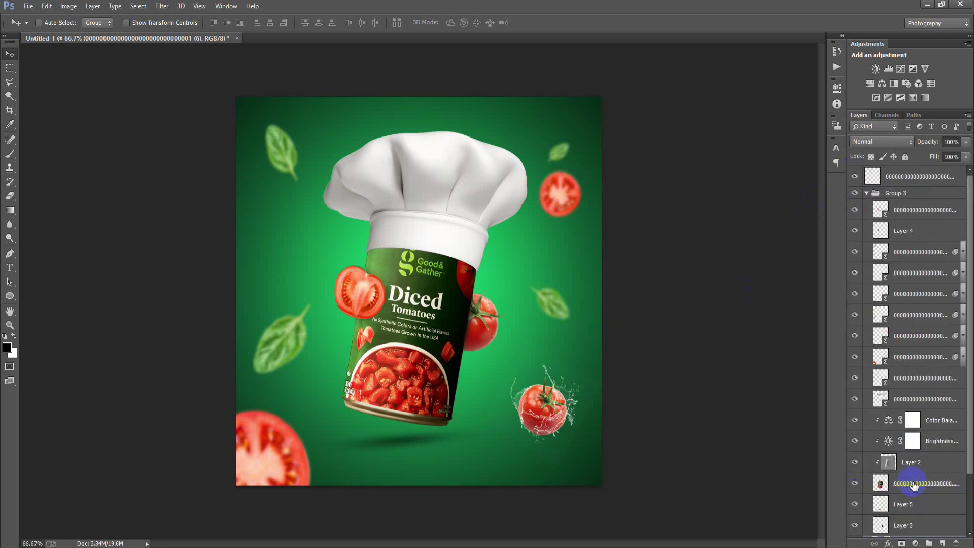
left_click_drag(904, 179, 779, 256)
key("ctrl+j")
left_click_drag(924, 182, 923, 513)
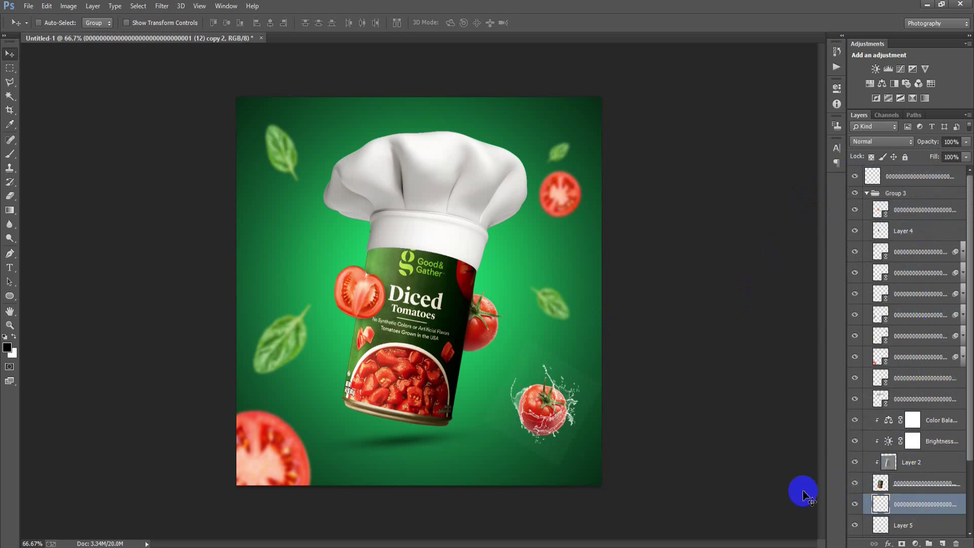
left_click_drag(525, 422, 462, 328)
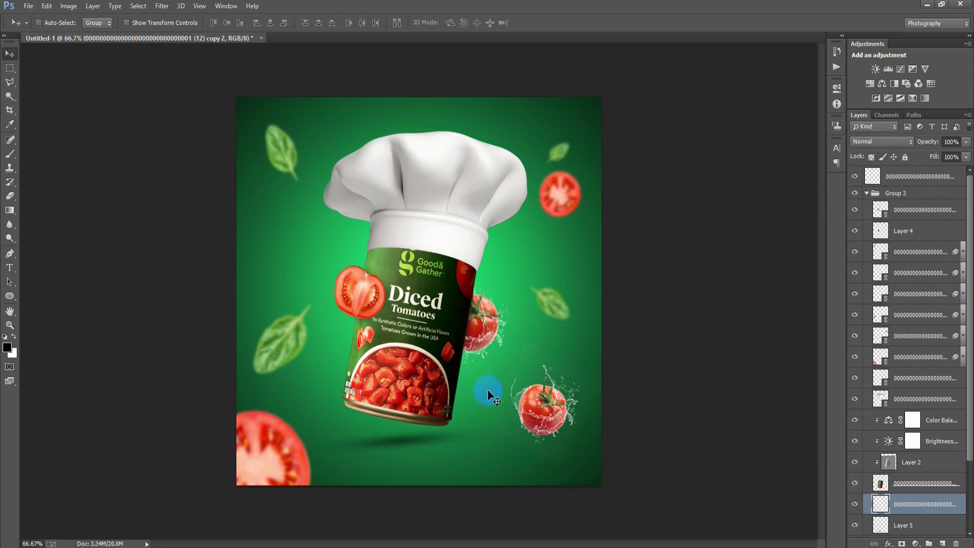
- Scale the splash copy to about 106%, rotate it 9.12°, and fit it around the tomato behind the can
key("ctrl+t")
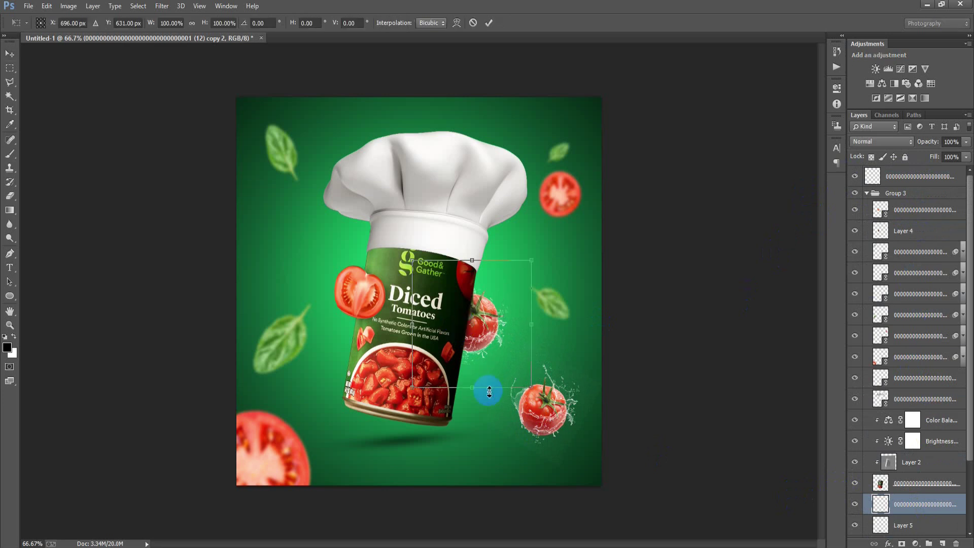
mouse_move(530, 385)
left_mouse_down()
mouse_move(522, 393)
mouse_move(533, 402)
left_mouse_up()
left_click_drag(488, 367, 488, 360)
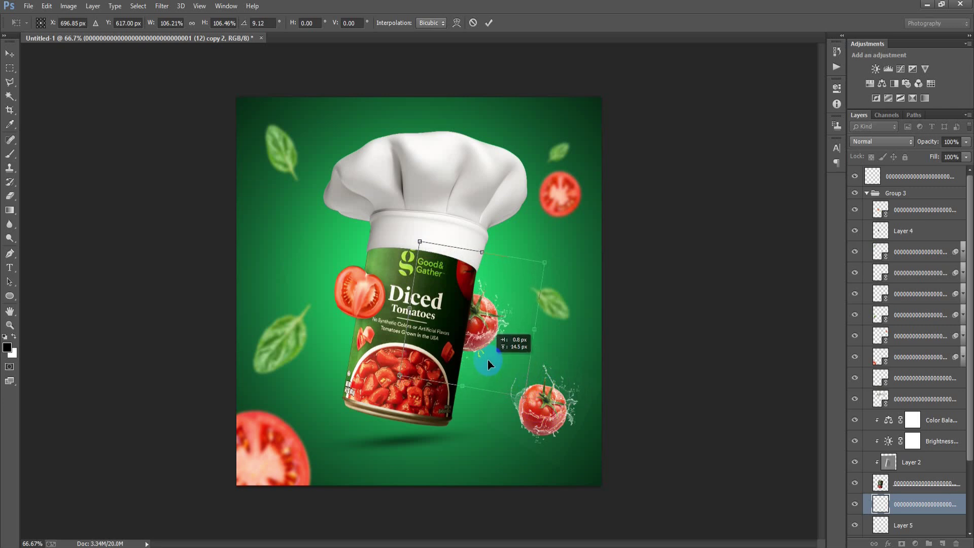
left_click(488, 22)
left_click(544, 106)
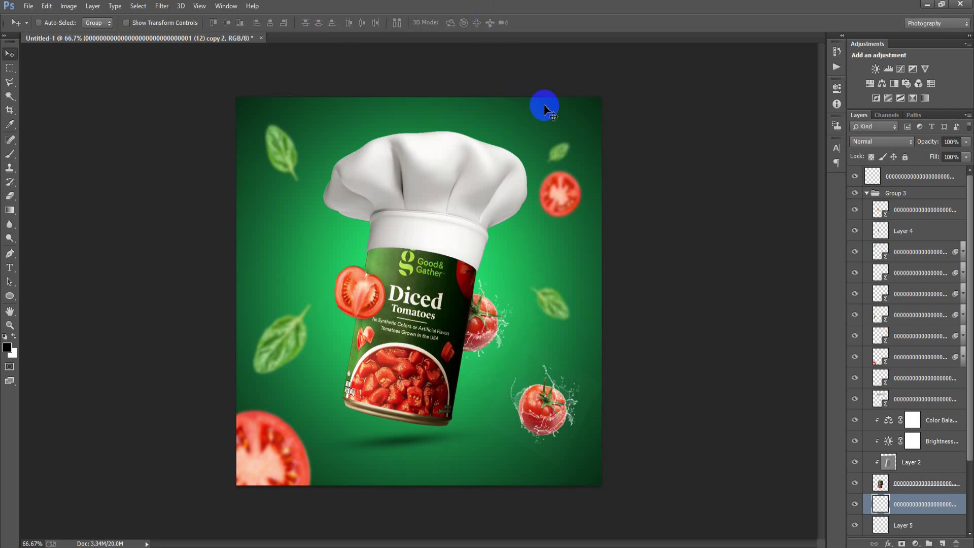
- Toggle the visibility of individual layers in Group 3 to identify which image element each one holds
left_click(882, 399)
left_click(856, 399)
left_click(858, 399)
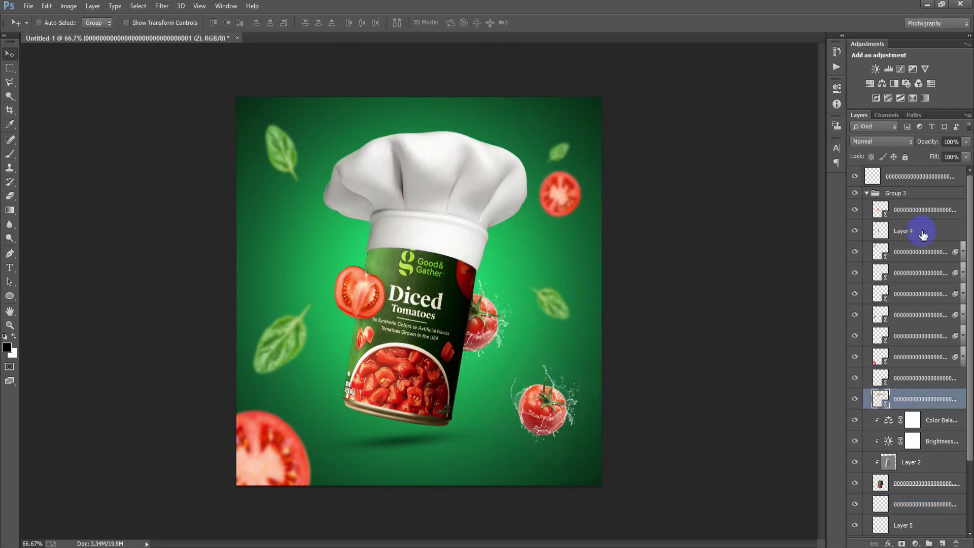
left_click(883, 213)
left_click(856, 211)
left_click(855, 211)
left_click_drag(866, 213, 908, 218)
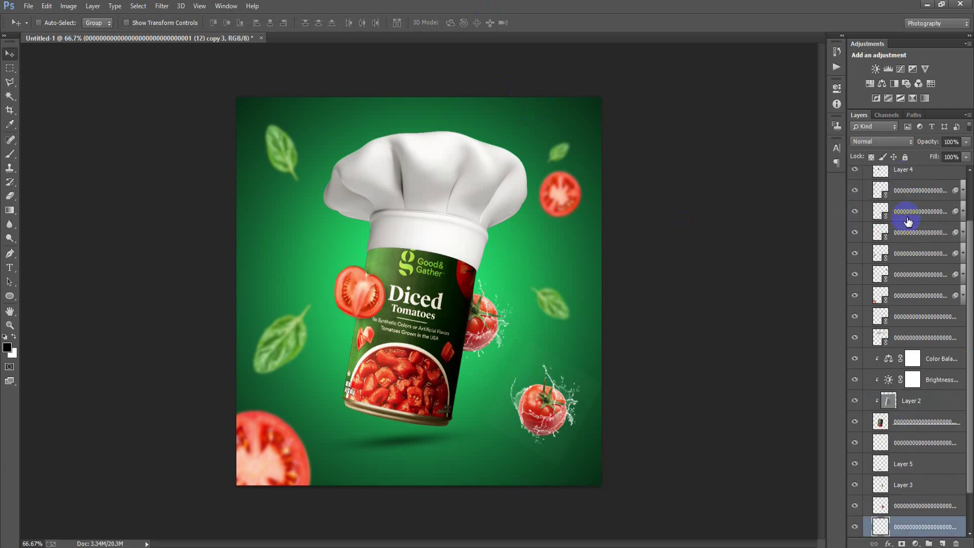
scroll(901, 218, "up", 3)
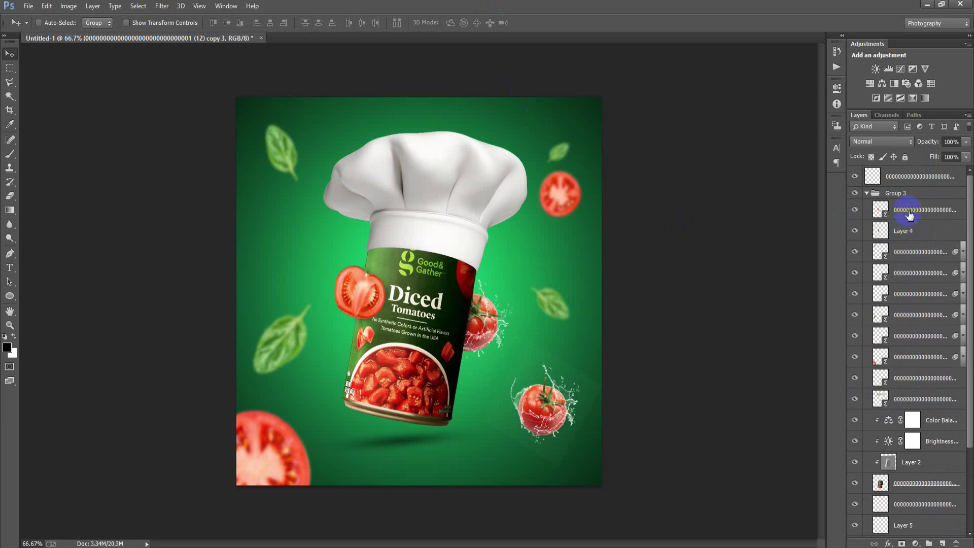
left_click(863, 215)
left_click(856, 212)
left_click(856, 213)
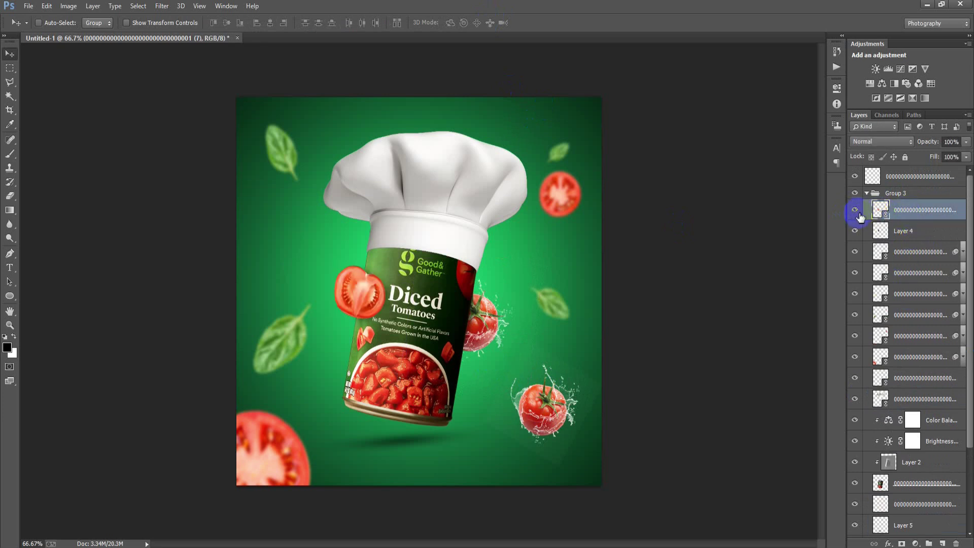
scroll(913, 339, "down", 2)
scroll(913, 345, "up", 2)
left_click(871, 232)
left_click(906, 178)
scroll(904, 406, "down", 3)
left_click(876, 458)
left_click(859, 461)
left_click(859, 459)
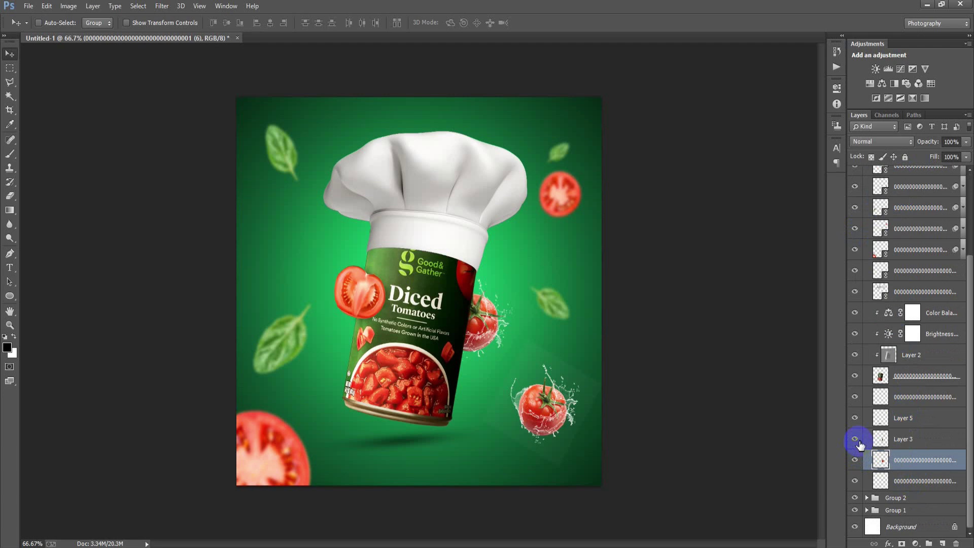
left_click(899, 446)
left_click(855, 438)
left_click(855, 438)
left_click(856, 421)
left_click(857, 419)
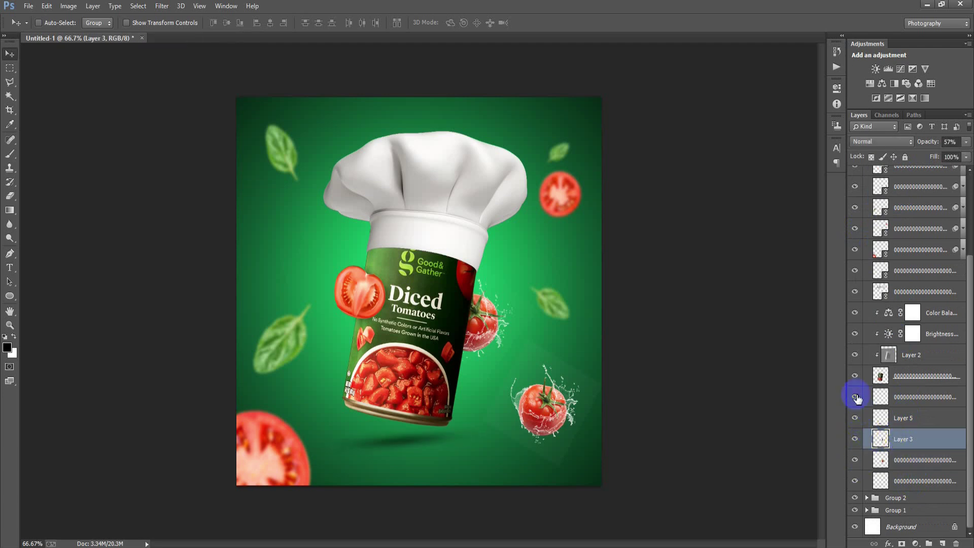
left_click(855, 396)
left_click(855, 376)
left_click(856, 376)
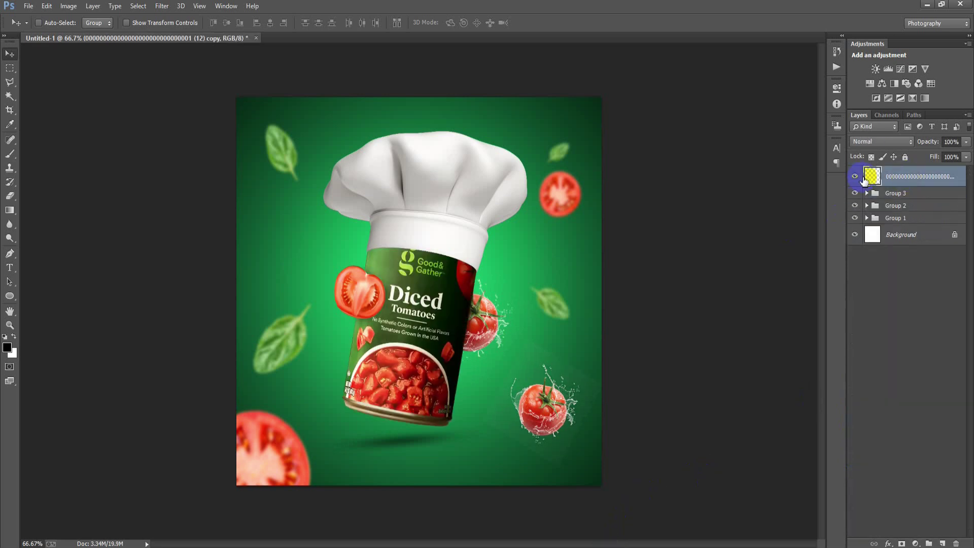
- Duplicate the merged splash above Group 3 and move the copy over the halved tomato at the can's left edge
left_click(856, 176)
left_click(855, 176)
key("ctrl+j")
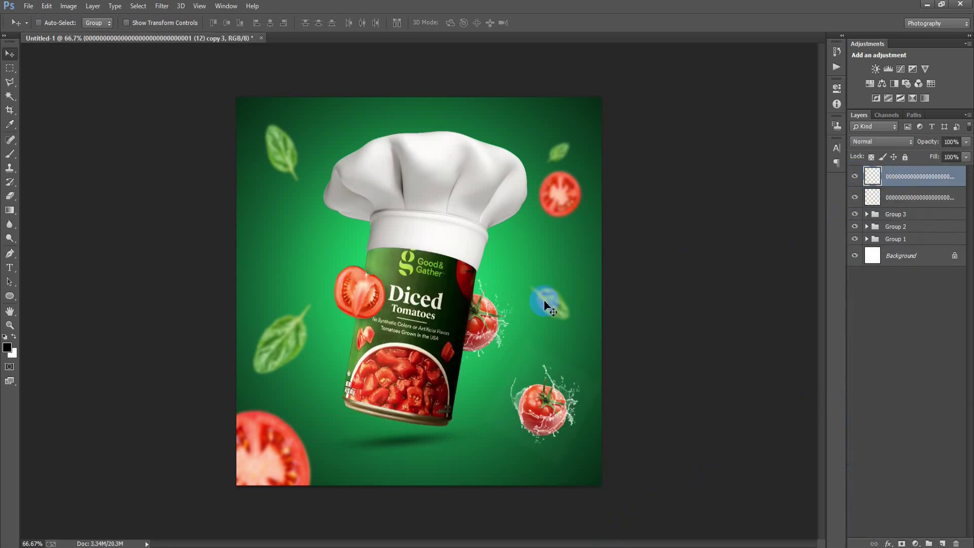
left_click_drag(543, 401, 356, 302)
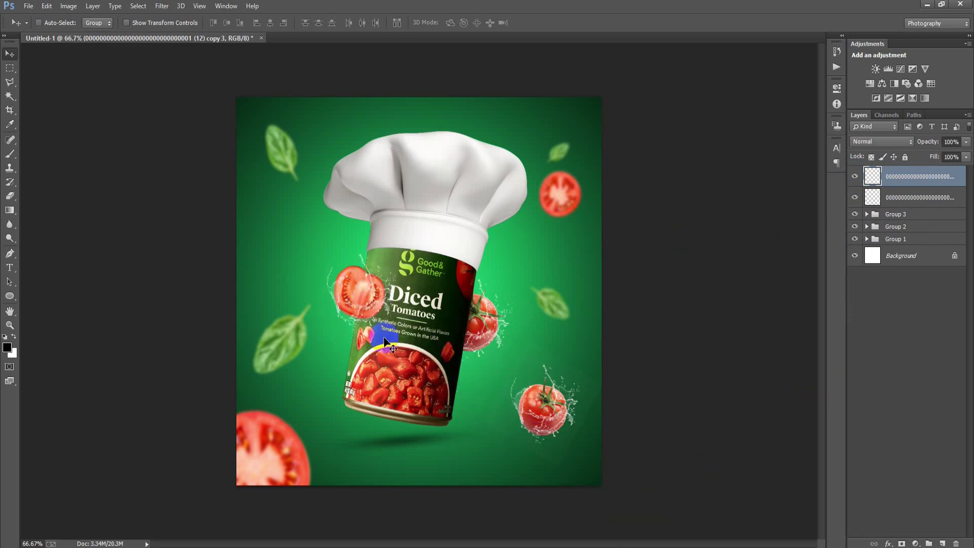
- Scale the halved tomato's splash to about 109%, rotate it 14.19°, and group it with the other splash layer above Group 3
key("ctrl+t")
left_click_drag(415, 357, 385, 336)
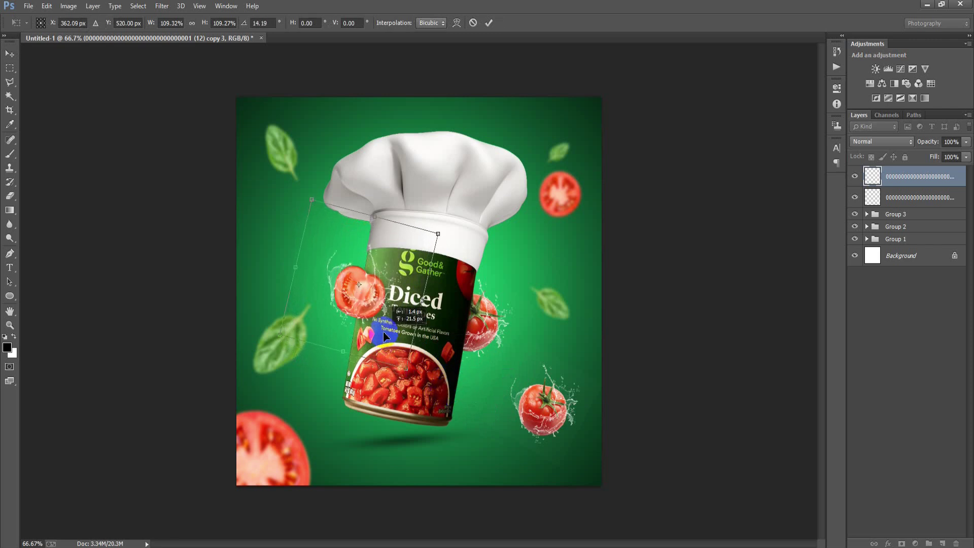
left_click(474, 22)
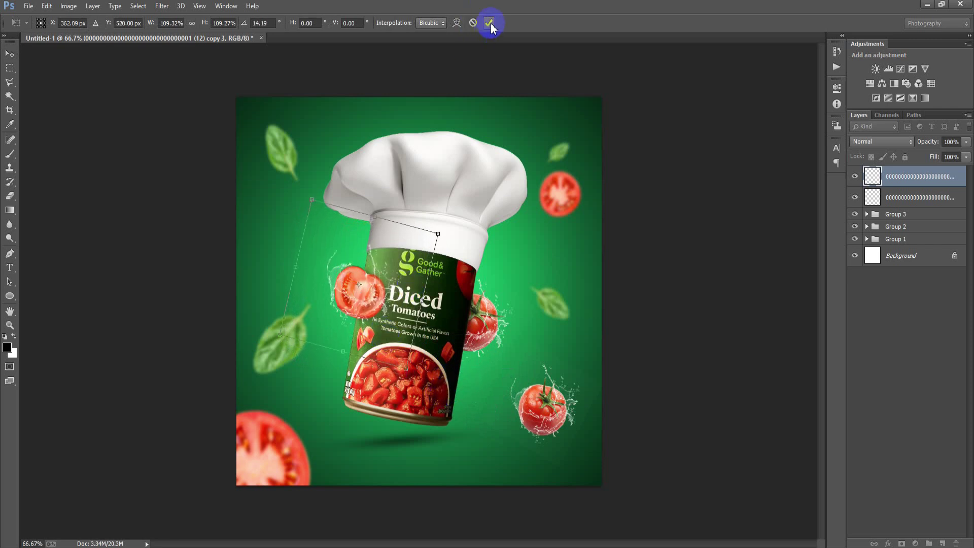
left_click(490, 23)
left_click(916, 203, "shift")
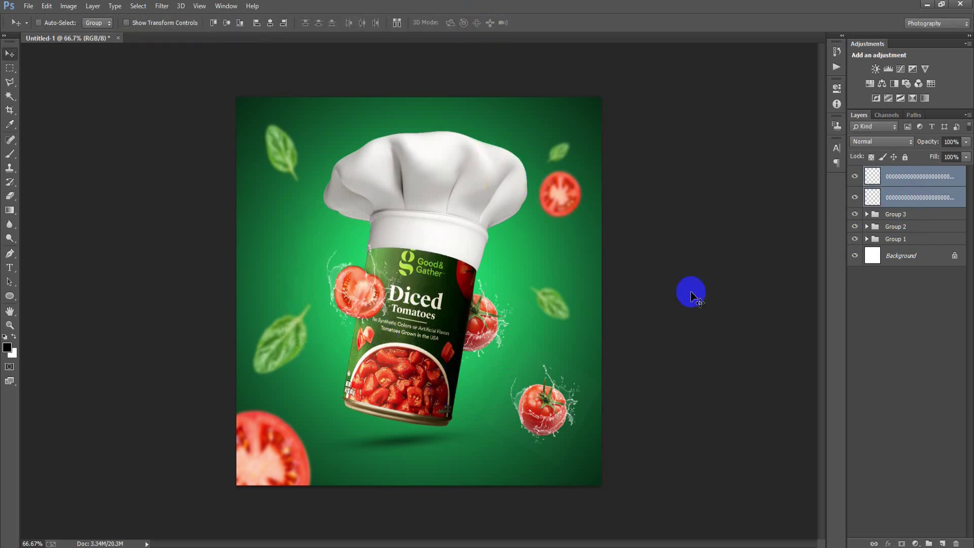
key("ctrl+g")
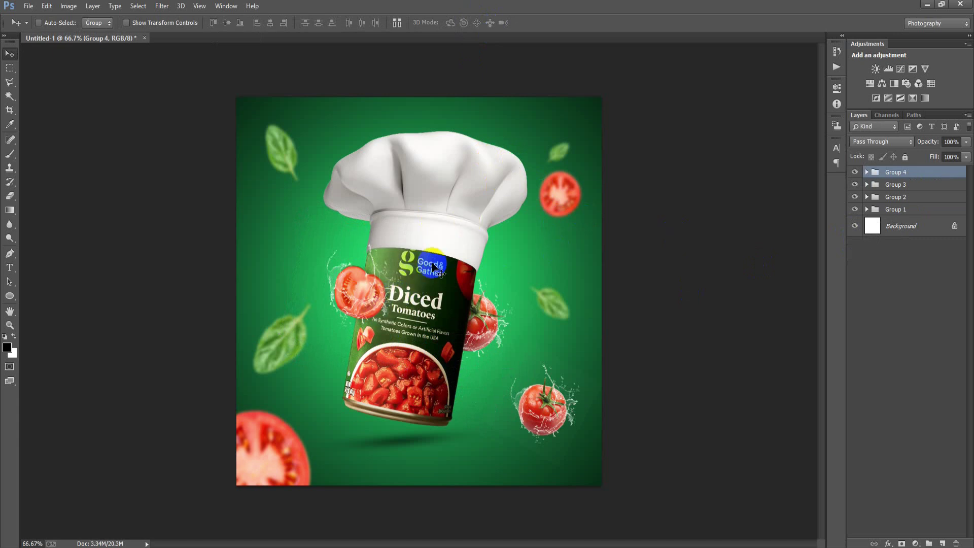